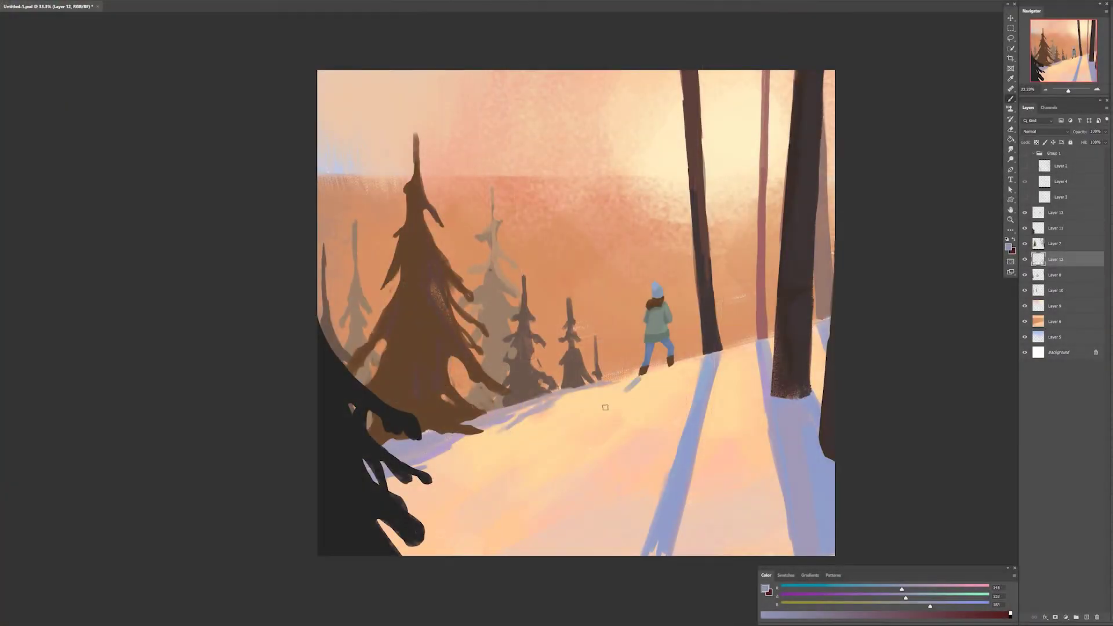
# - Paint the walking figure's long blue-violet shadow across the snow, shaping its legs, body and head
pyautogui.moveTo(640, 376)
pyautogui.mouseDown()
pyautogui.moveTo(603, 421)
pyautogui.moveTo(645, 402)
pyautogui.mouseUp()
pyautogui.moveTo(653, 399)
pyautogui.mouseDown()
pyautogui.moveTo(595, 439)
pyautogui.moveTo(600, 450)
pyautogui.moveTo(630, 410)
pyautogui.moveTo(590, 436)
pyautogui.moveTo(570, 484)
pyautogui.mouseUp()
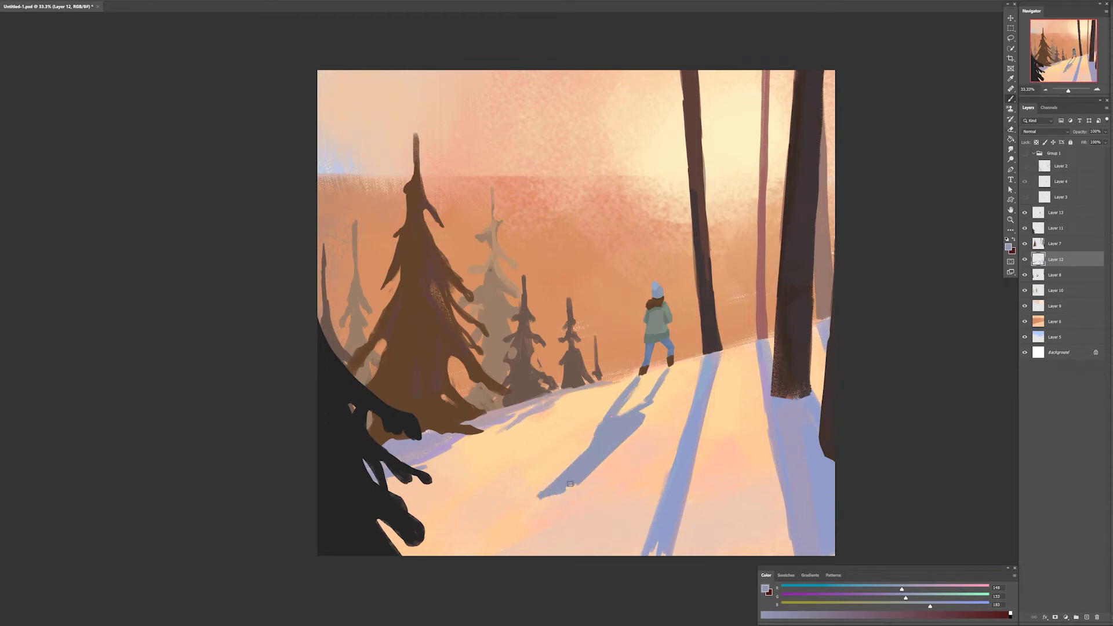
pyautogui.press('b')
pyautogui.press('e')
pyautogui.moveTo(653, 400); pyautogui.dragTo(627, 440)
pyautogui.press('b')
pyautogui.moveTo(603, 460)
pyautogui.mouseDown()
pyautogui.moveTo(578, 493)
pyautogui.moveTo(562, 475)
pyautogui.moveTo(598, 476)
pyautogui.mouseUp()
pyautogui.press('e')
pyautogui.moveTo(575, 490); pyautogui.dragTo(545, 519)
pyautogui.moveTo(551, 508); pyautogui.dragTo(535, 520)
pyautogui.moveTo(584, 495); pyautogui.dragTo(543, 526)
# - Trim and repaint the two leg shadows where they meet the figure's boots
pyautogui.press('e')
pyautogui.press('b')
pyautogui.press('e')
pyautogui.moveTo(644, 375)
pyautogui.mouseDown()
pyautogui.moveTo(604, 417)
pyautogui.moveTo(629, 401)
pyautogui.mouseUp()
pyautogui.press('b')
pyautogui.moveTo(673, 366); pyautogui.dragTo(650, 404)
pyautogui.press('e')
pyautogui.press('b')
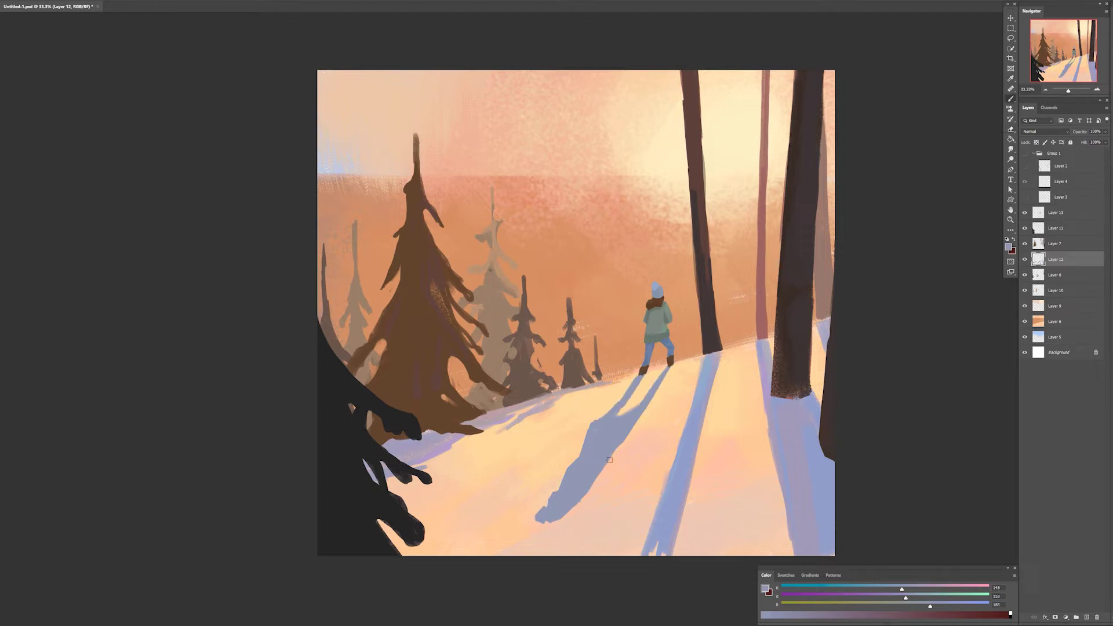
# - Widen the shoulder area of the figure's cast shadow and clean up the shadow's edges
pyautogui.moveTo(615, 452); pyautogui.dragTo(586, 500)
pyautogui.press('e')
pyautogui.moveTo(595, 490); pyautogui.dragTo(582, 507)
pyautogui.press('b')
pyautogui.moveTo(613, 463); pyautogui.dragTo(591, 492)
pyautogui.moveTo(617, 418); pyautogui.dragTo(640, 381)
pyautogui.press('e')
pyautogui.moveTo(633, 380); pyautogui.dragTo(609, 411)
pyautogui.press('b')
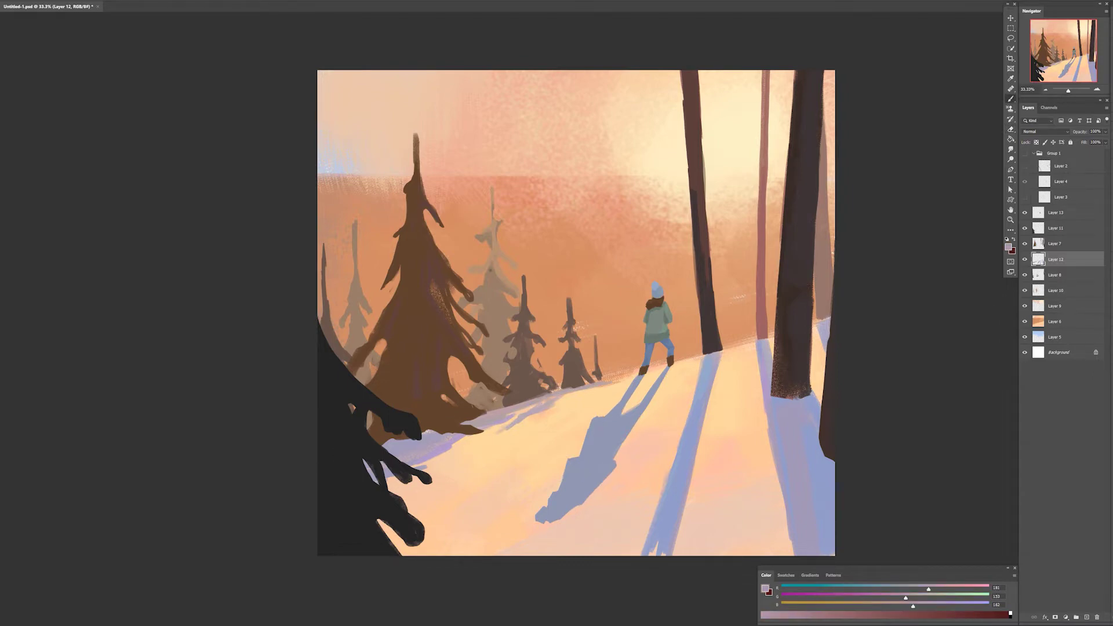
# - Shift the painting colour towards pink and tint the upper part of the figure's shadow with it
pyautogui.moveTo(905, 598); pyautogui.dragTo(878, 598)
pyautogui.moveTo(658, 374); pyautogui.dragTo(615, 435)
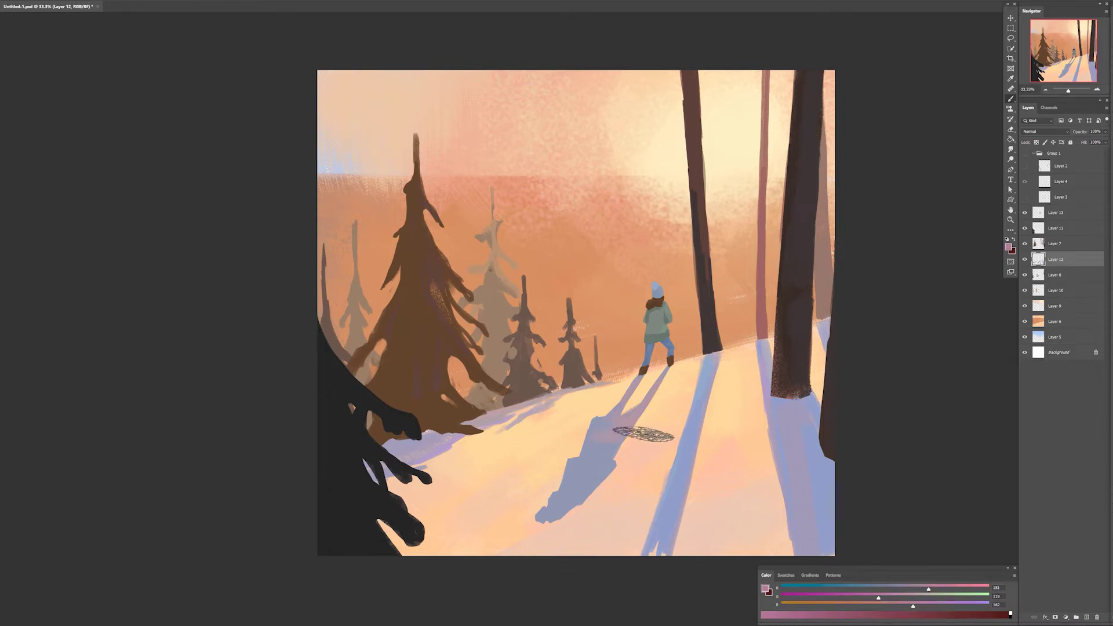
pyautogui.moveTo(647, 400); pyautogui.dragTo(591, 458)
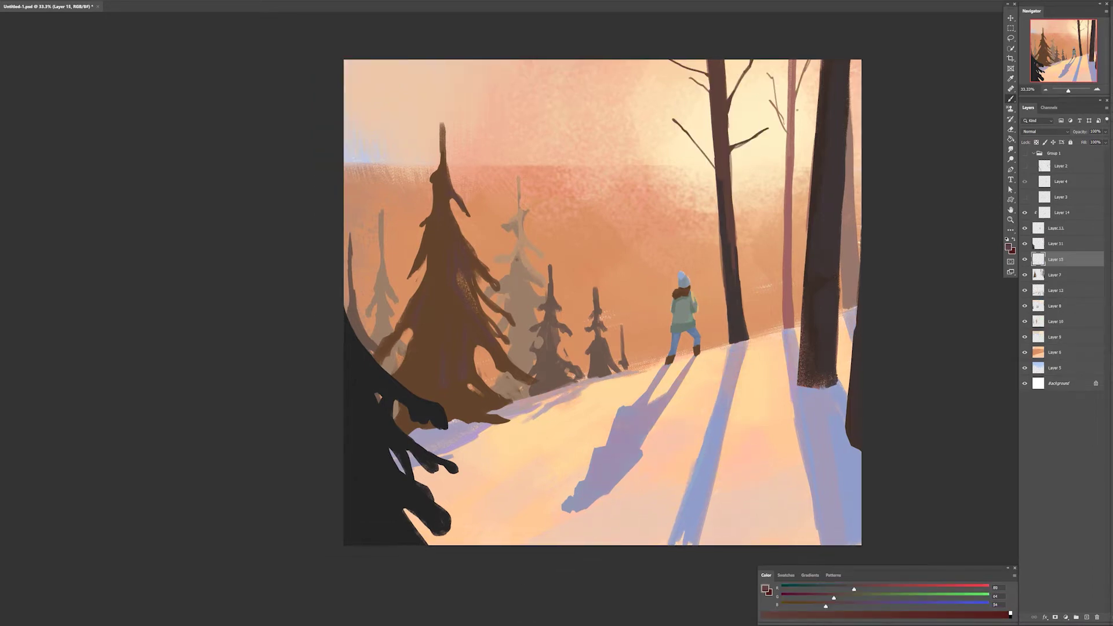
# - Paint bare branches on the thin pink trunk in its sampled colour, using a new layer beneath Layer 15
pyautogui.keyDown('alt'); pyautogui.click(794, 111); pyautogui.keyUp('alt')
pyautogui.moveTo(793, 174); pyautogui.dragTo(813, 133)
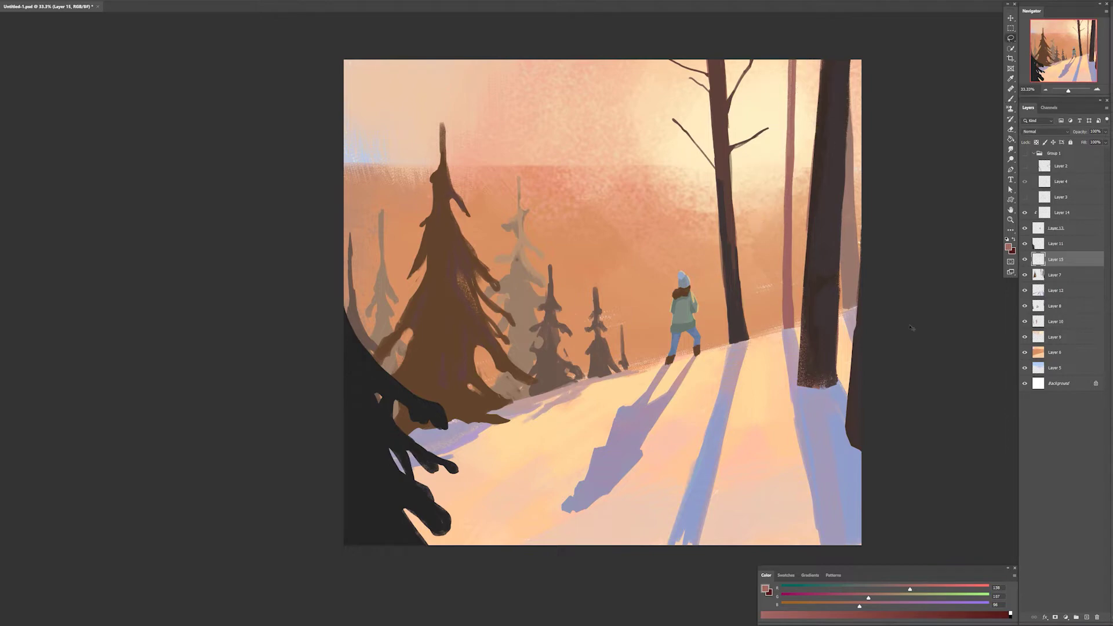
pyautogui.hotkey('ctrl', 'shift', 'alt', 'n')
pyautogui.moveTo(959, 245); pyautogui.dragTo(961, 206)
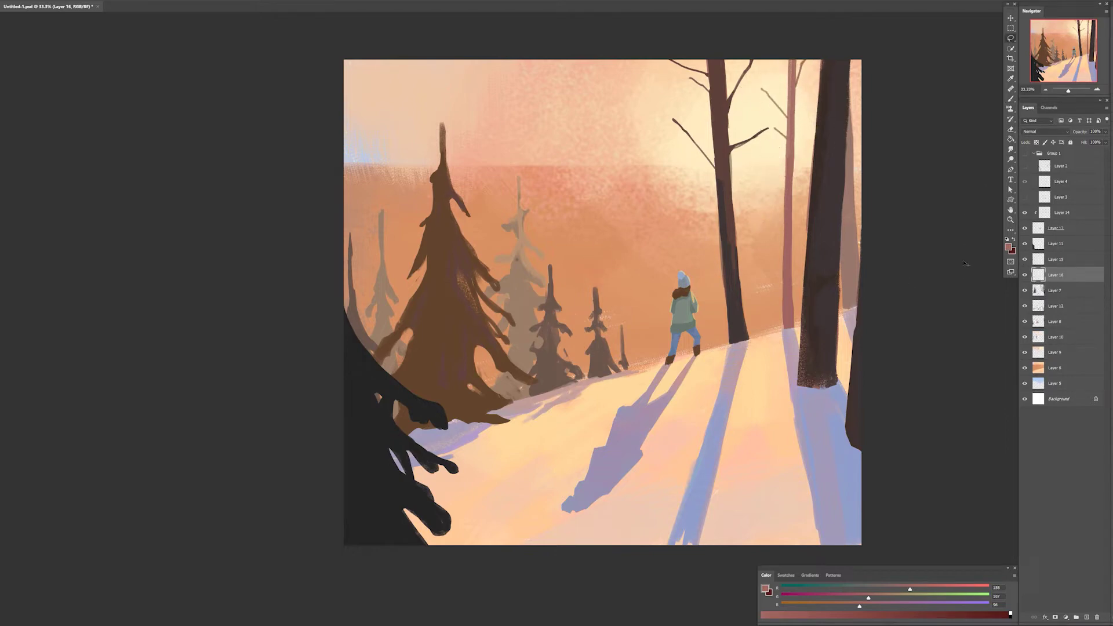
# - On Layer 15, paint bare branches on the large dark trunk in a colour sampled from it
pyautogui.click(1058, 259)
pyautogui.press('b')
pyautogui.keyDown('alt'); pyautogui.click(838, 184); pyautogui.keyUp('alt')
pyautogui.moveTo(846, 182)
pyautogui.mouseDown()
pyautogui.moveTo(862, 157)
pyautogui.moveTo(812, 130)
pyautogui.mouseUp()
pyautogui.hotkey('ctrl', 'z')
pyautogui.keyDown('ctrl'); pyautogui.moveTo(872, 295); pyautogui.dragTo(875, 297); pyautogui.keyUp('ctrl')
pyautogui.hotkey('ctrl', 'z')
pyautogui.keyDown('alt'); pyautogui.click(821, 142); pyautogui.keyUp('alt')
pyautogui.moveTo(815, 138); pyautogui.dragTo(760, 58)
pyautogui.moveTo(798, 95); pyautogui.dragTo(780, 56)
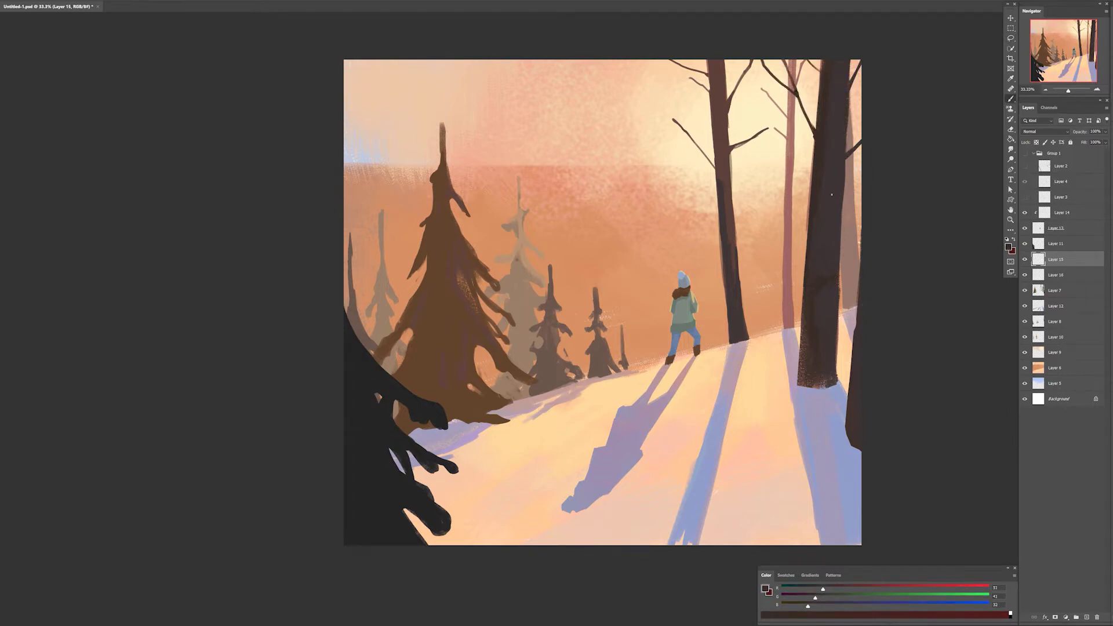
# - Choose the twig-shaped brush preset and adjust its Shape Dynamics settings
pyautogui.rightClick(833, 226)
pyautogui.moveTo(1048, 429); pyautogui.dragTo(1049, 484)
pyautogui.click(978, 477)
pyautogui.click(921, 171)
pyautogui.press('F5')
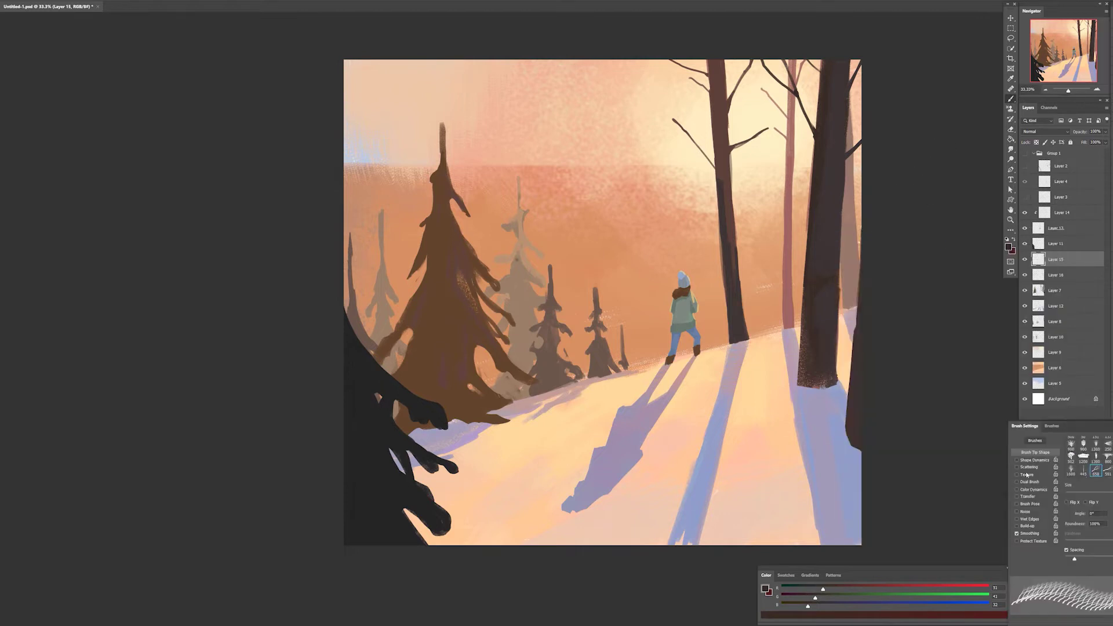
pyautogui.click(1035, 461)
pyautogui.click(1099, 516)
pyautogui.click(1098, 571)
pyautogui.press('F5')
# - Stamp fine twigs onto the large dark tree and the middle tree in colours sampled from their trunks
pyautogui.keyDown('alt'); pyautogui.click(828, 105); pyautogui.keyUp('alt')
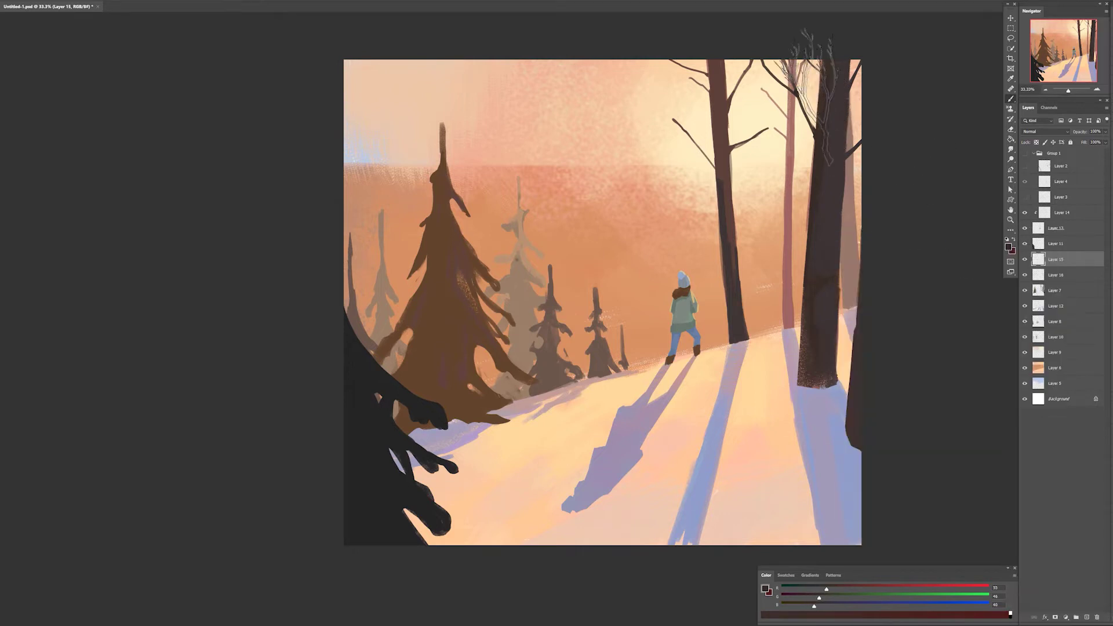
pyautogui.keyDown('alt'); pyautogui.click(831, 189); pyautogui.keyUp('alt')
pyautogui.click(852, 201)
pyautogui.keyDown('alt'); pyautogui.click(725, 142); pyautogui.keyUp('alt')
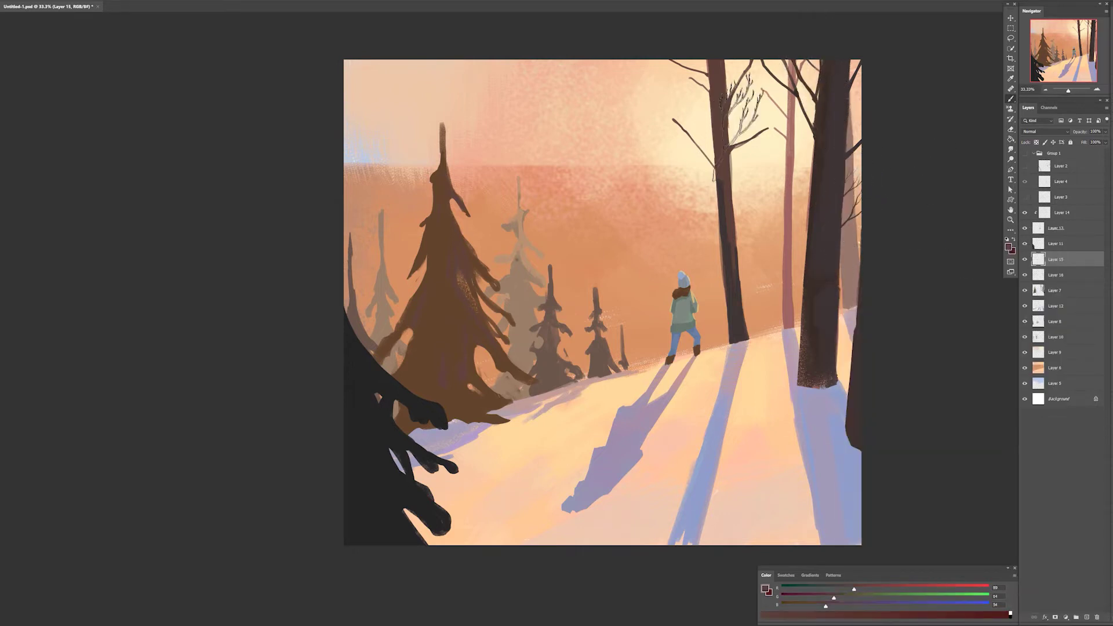
pyautogui.click(739, 110)
pyautogui.click(757, 227)
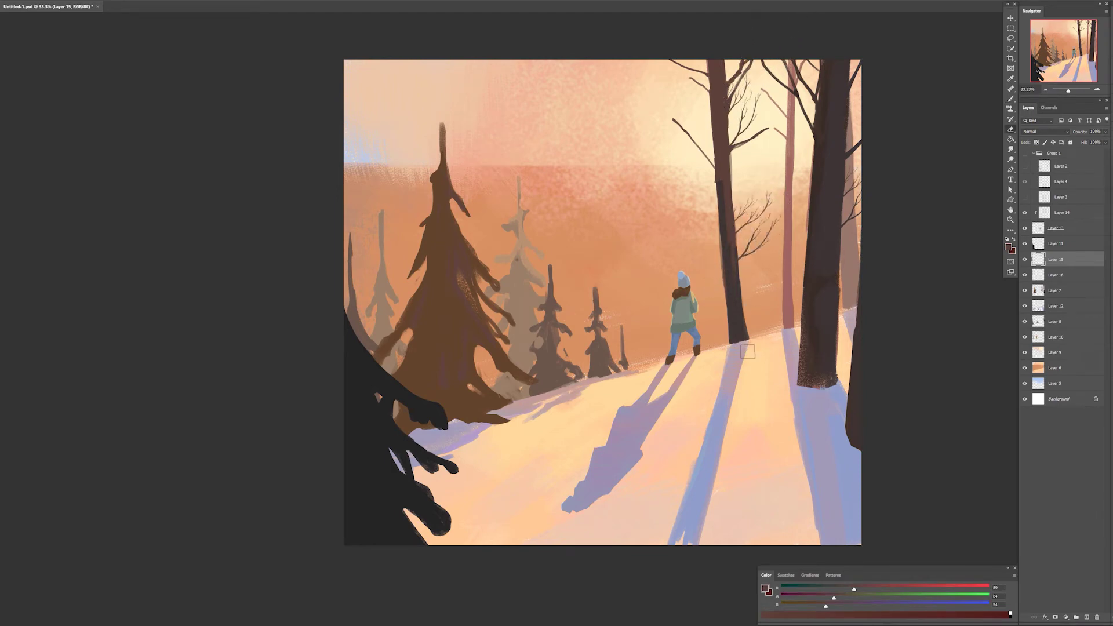
# - On Layer 16, stamp fine twigs around the thin pink tree in its sampled trunk colour
pyautogui.press('b')
pyautogui.keyDown('alt'); pyautogui.click(791, 113); pyautogui.keyUp('alt')
pyautogui.click(1055, 275)
pyautogui.keyDown('alt'); pyautogui.click(790, 104); pyautogui.keyUp('alt')
pyautogui.click(777, 95)
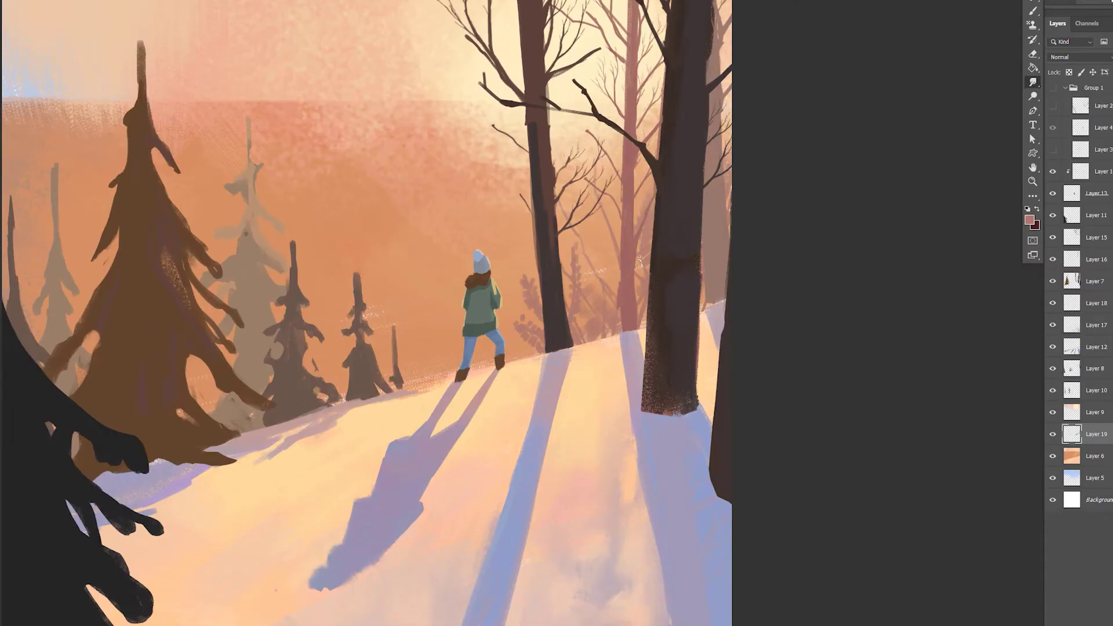
# - Shade the dark foreground spruce on Layer 11 in deep navy and clean up its branch edges
pyautogui.press('b')
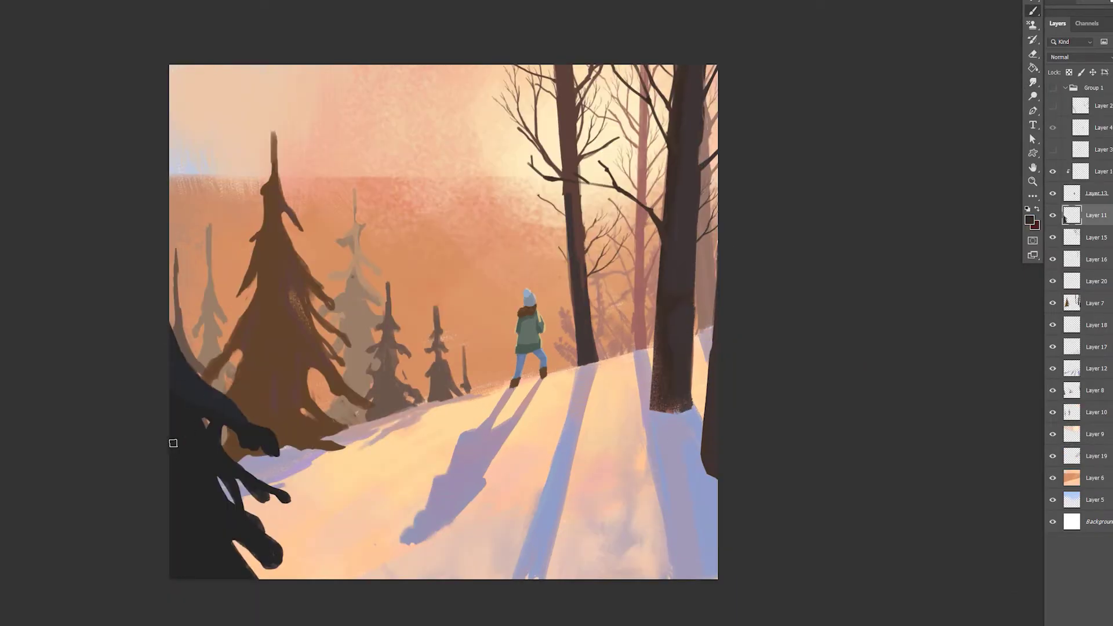
pyautogui.hotkey('ctrl', '+')
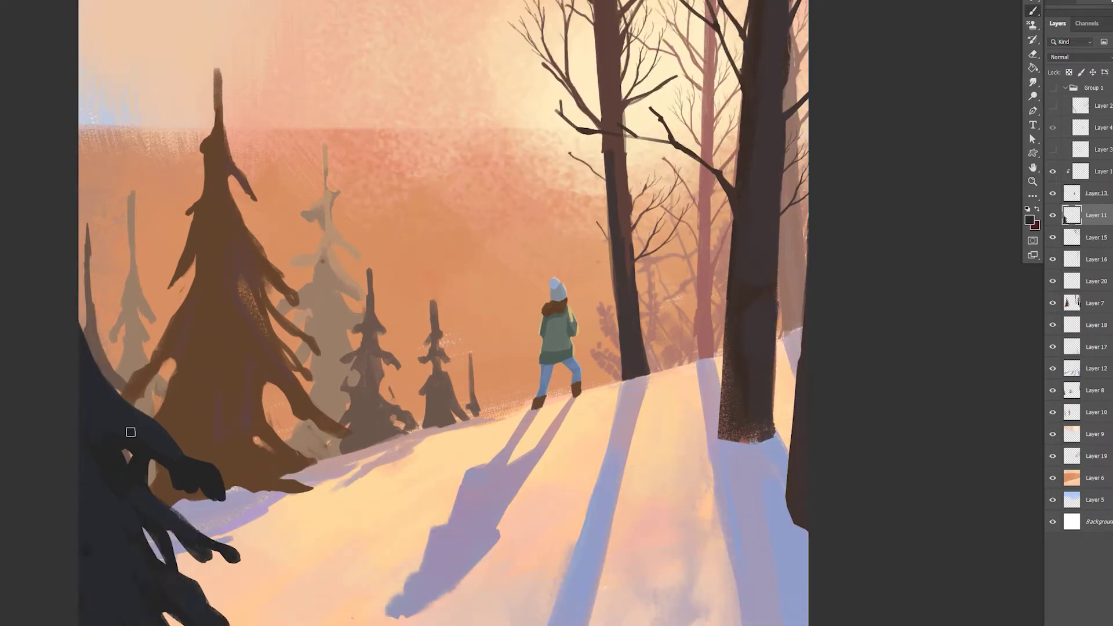
pyautogui.press('e')
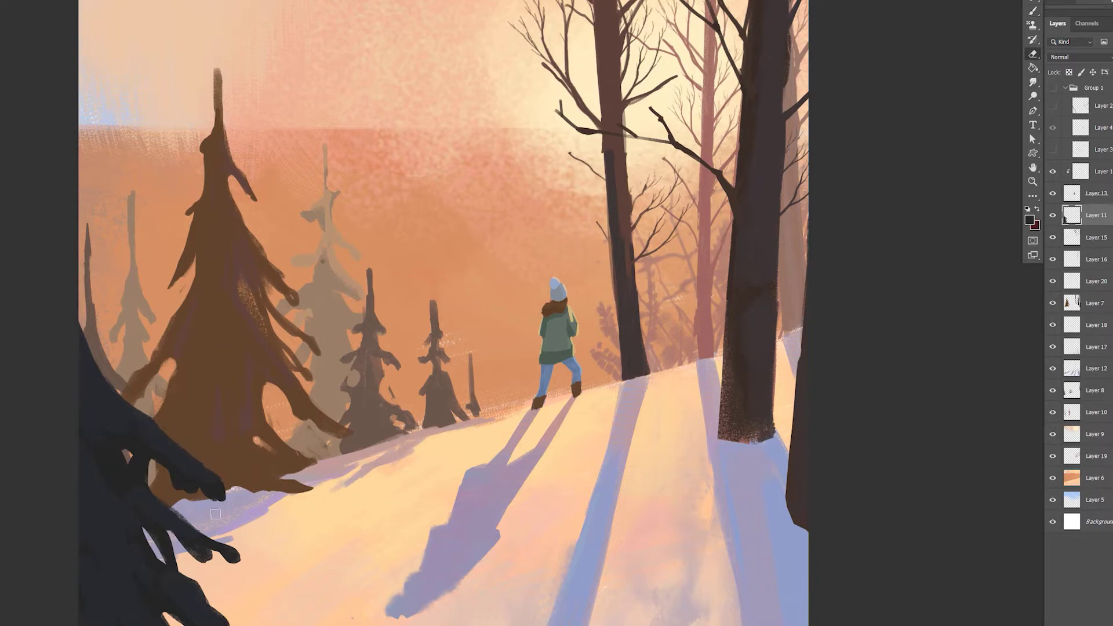
pyautogui.moveTo(168, 476); pyautogui.dragTo(209, 495)
pyautogui.press('b')
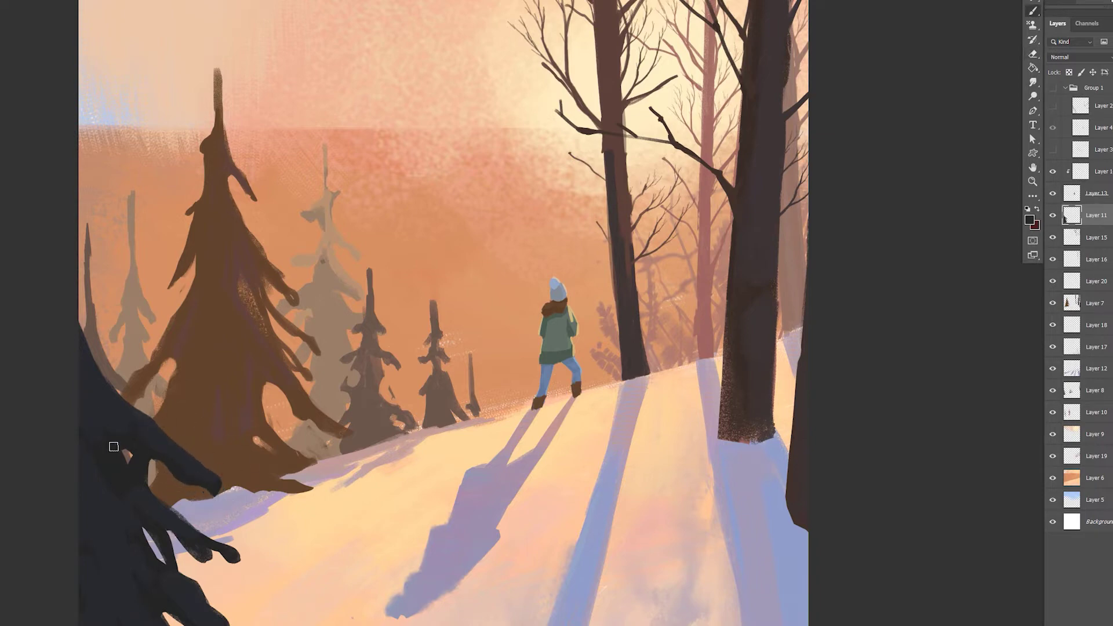
pyautogui.press('r')
pyautogui.press('b')
pyautogui.moveTo(213, 615); pyautogui.dragTo(227, 622)
# - Mirror the canvas and paint mauve snow over the large brown spruce's middle and lower branches on Layer 20
pyautogui.hotkey('ctrl', 'shift', 'h')
pyautogui.click(1076, 238)
pyautogui.click(1074, 309)
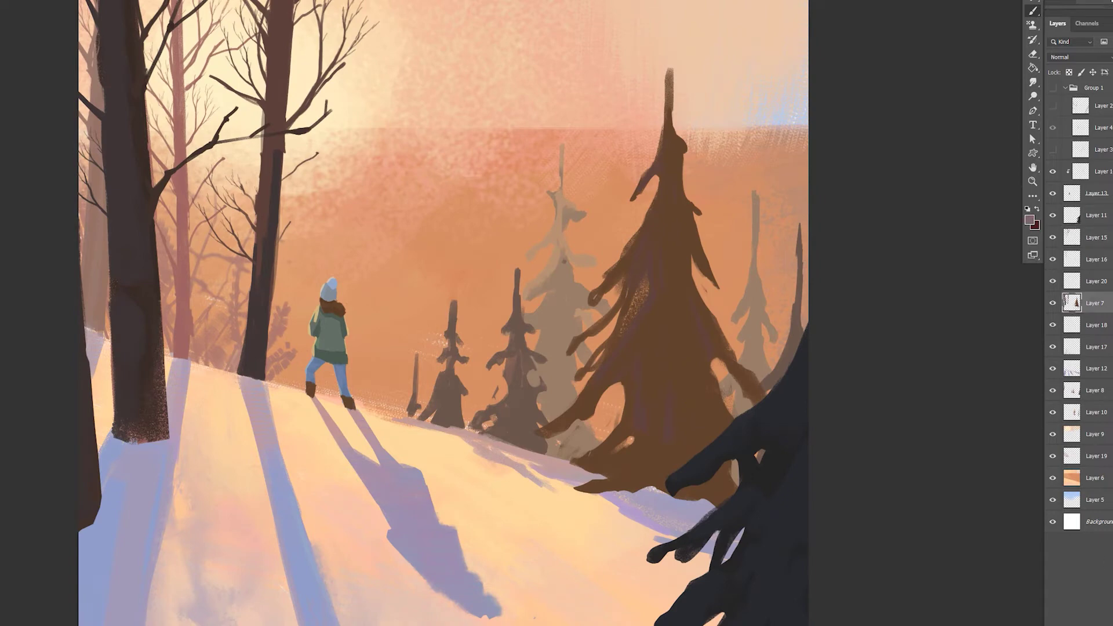
pyautogui.click(1079, 285)
pyautogui.press('[')
pyautogui.press('[')
pyautogui.press('[')
pyautogui.moveTo(638, 325); pyautogui.dragTo(545, 430)
pyautogui.moveTo(644, 256); pyautogui.dragTo(594, 379)
pyautogui.moveTo(667, 341)
pyautogui.mouseDown()
pyautogui.moveTo(627, 388)
pyautogui.moveTo(696, 384)
pyautogui.moveTo(696, 446)
pyautogui.moveTo(684, 457)
pyautogui.moveTo(620, 435)
pyautogui.moveTo(622, 458)
pyautogui.moveTo(649, 453)
pyautogui.mouseUp()
pyautogui.moveTo(684, 400)
pyautogui.mouseDown()
pyautogui.moveTo(661, 418)
pyautogui.moveTo(620, 403)
pyautogui.mouseUp()
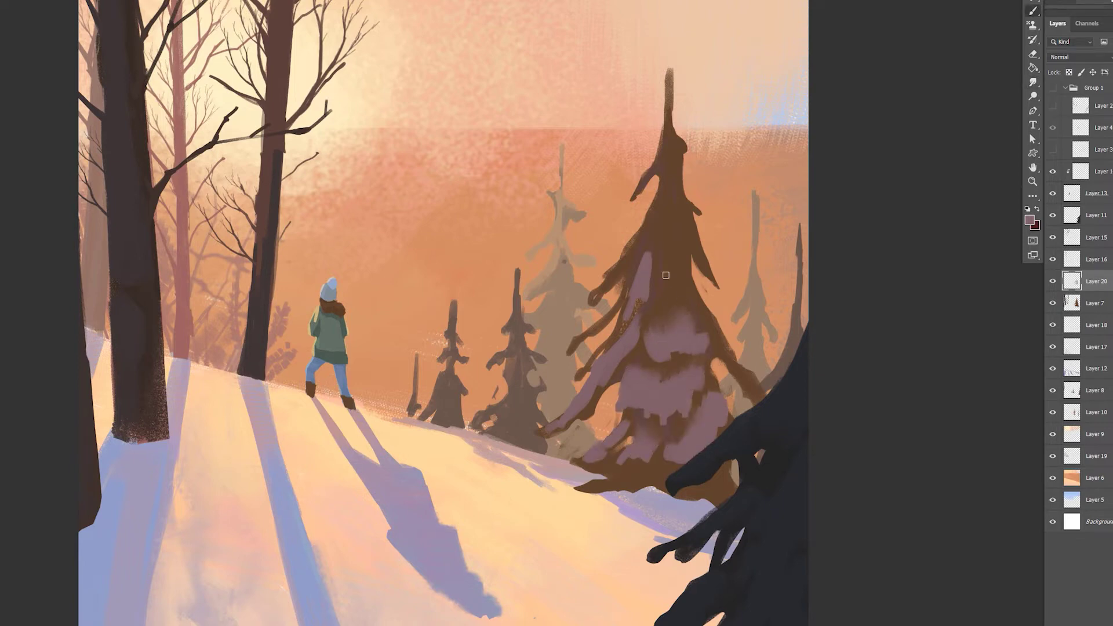
# - Extend the mauve snow over the large spruce's upper branches and crown
pyautogui.moveTo(693, 211)
pyautogui.mouseDown()
pyautogui.moveTo(673, 268)
pyautogui.moveTo(681, 300)
pyautogui.moveTo(664, 224)
pyautogui.moveTo(672, 212)
pyautogui.moveTo(657, 255)
pyautogui.mouseUp()
pyautogui.moveTo(649, 212); pyautogui.dragTo(614, 273)
pyautogui.moveTo(661, 215); pyautogui.dragTo(655, 151)
pyautogui.moveTo(664, 162)
pyautogui.mouseDown()
pyautogui.moveTo(666, 138)
pyautogui.moveTo(698, 202)
pyautogui.moveTo(670, 71)
pyautogui.moveTo(676, 152)
pyautogui.mouseUp()
pyautogui.moveTo(678, 136); pyautogui.dragTo(684, 156)
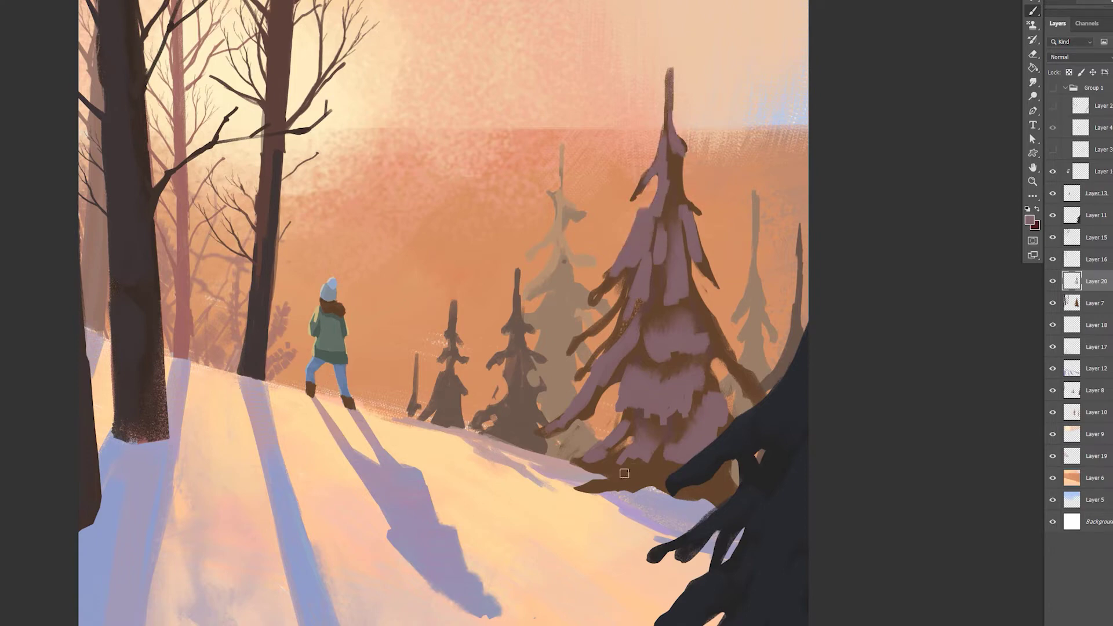
# - Fill the gaps in the spruce's mauve snow along its outer branches and at its base
pyautogui.moveTo(651, 277); pyautogui.dragTo(658, 301)
pyautogui.moveTo(682, 284); pyautogui.dragTo(721, 340)
pyautogui.moveTo(714, 350); pyautogui.dragTo(764, 394)
pyautogui.moveTo(652, 471)
pyautogui.mouseDown()
pyautogui.moveTo(627, 485)
pyautogui.moveTo(575, 486)
pyautogui.mouseUp()
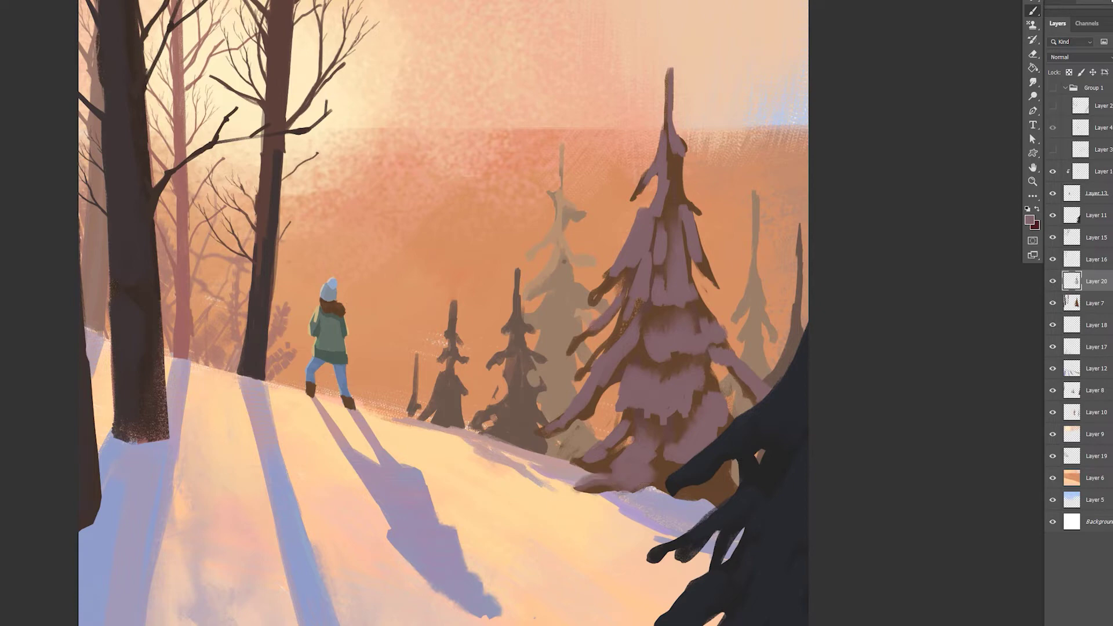
# - On a new layer clipped to Layer 20, paint warm light-orange highlights along the snowy spruce's sun-facing edges
pyautogui.click(1109, 624)
pyautogui.keyDown('alt'); pyautogui.click(1082, 292); pyautogui.keyUp('alt')
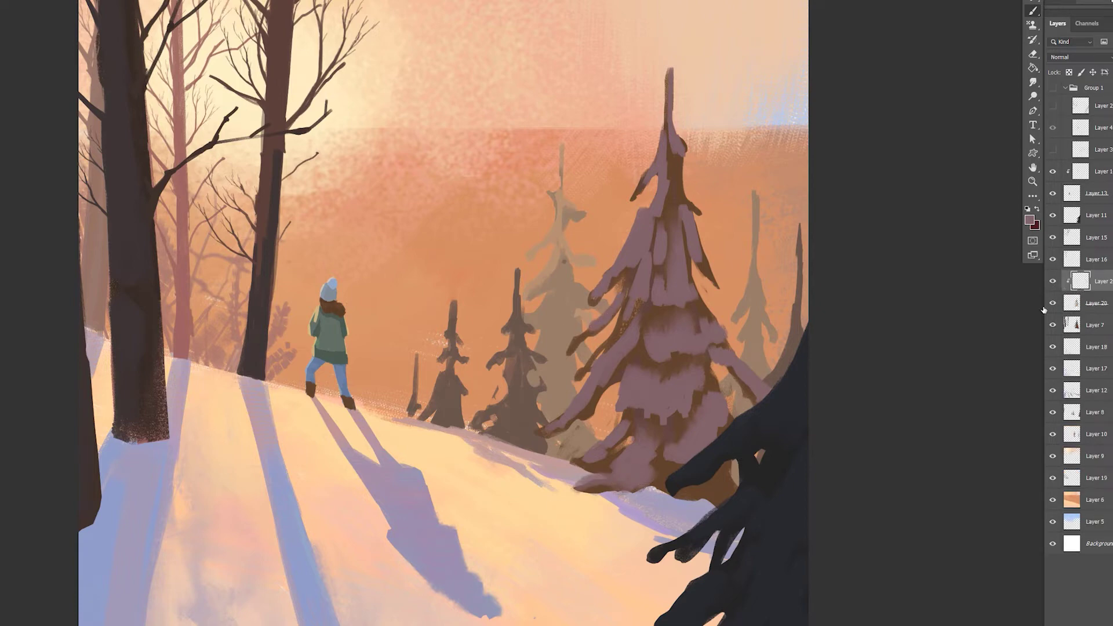
pyautogui.click(864, 623)
pyautogui.keyDown('alt'); pyautogui.click(754, 406); pyautogui.keyUp('alt')
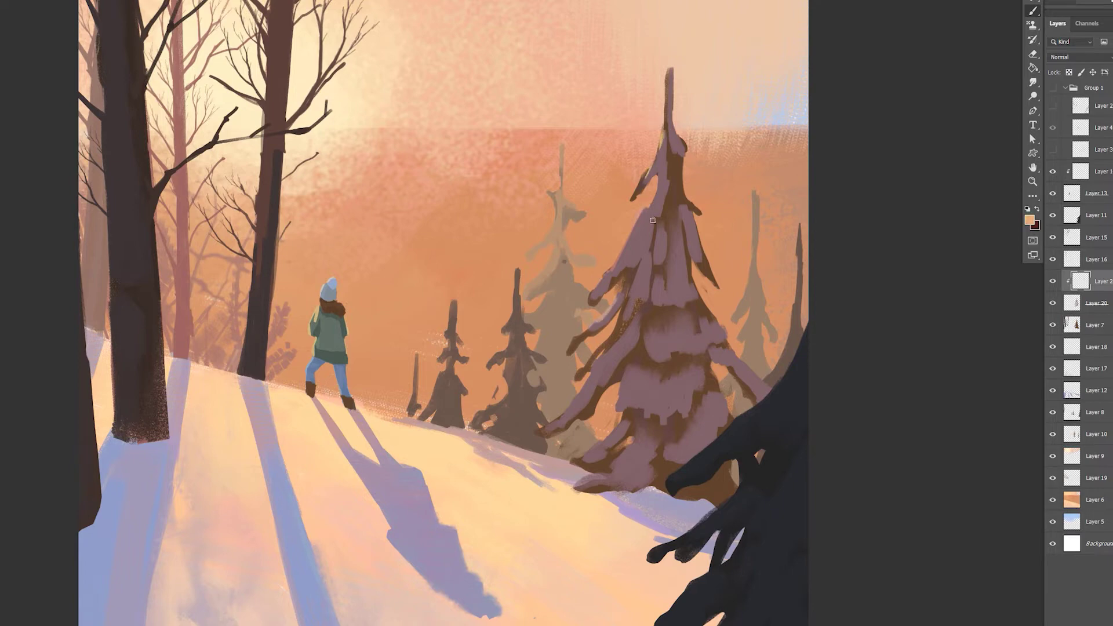
pyautogui.moveTo(646, 209); pyautogui.dragTo(611, 275)
pyautogui.moveTo(617, 296)
pyautogui.mouseDown()
pyautogui.moveTo(590, 328)
pyautogui.moveTo(556, 421)
pyautogui.mouseUp()
pyautogui.keyDown('alt'); pyautogui.click(561, 490); pyautogui.keyUp('alt')
pyautogui.moveTo(645, 210); pyautogui.dragTo(635, 225)
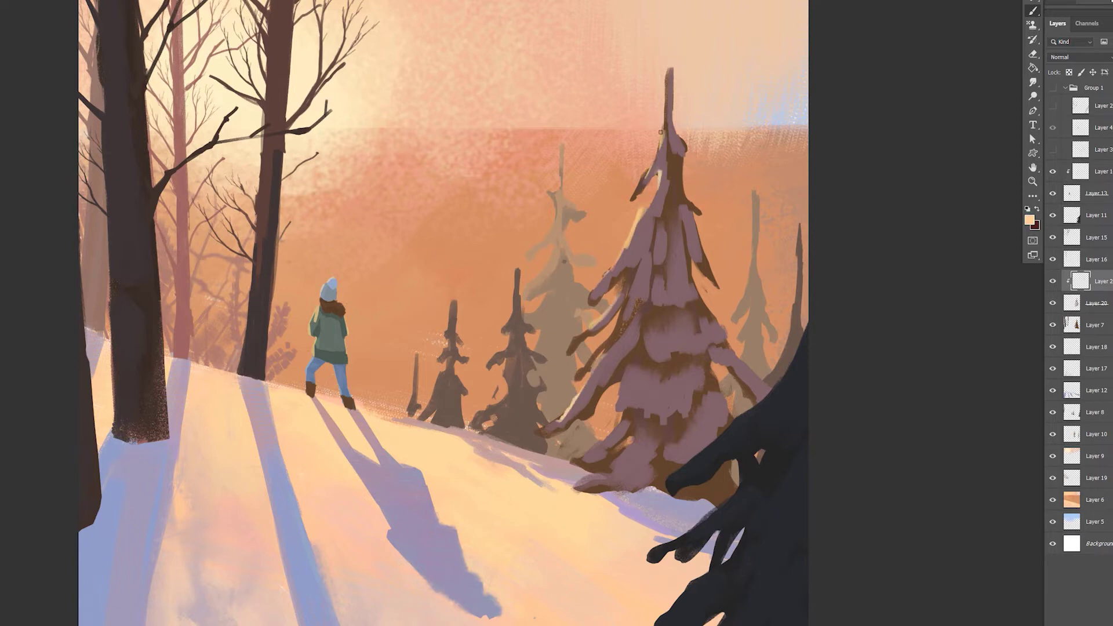
pyautogui.moveTo(664, 135); pyautogui.dragTo(660, 148)
# - Smudge the warm highlight along the spruce's upper sunlit branch to soften it
pyautogui.press('r')
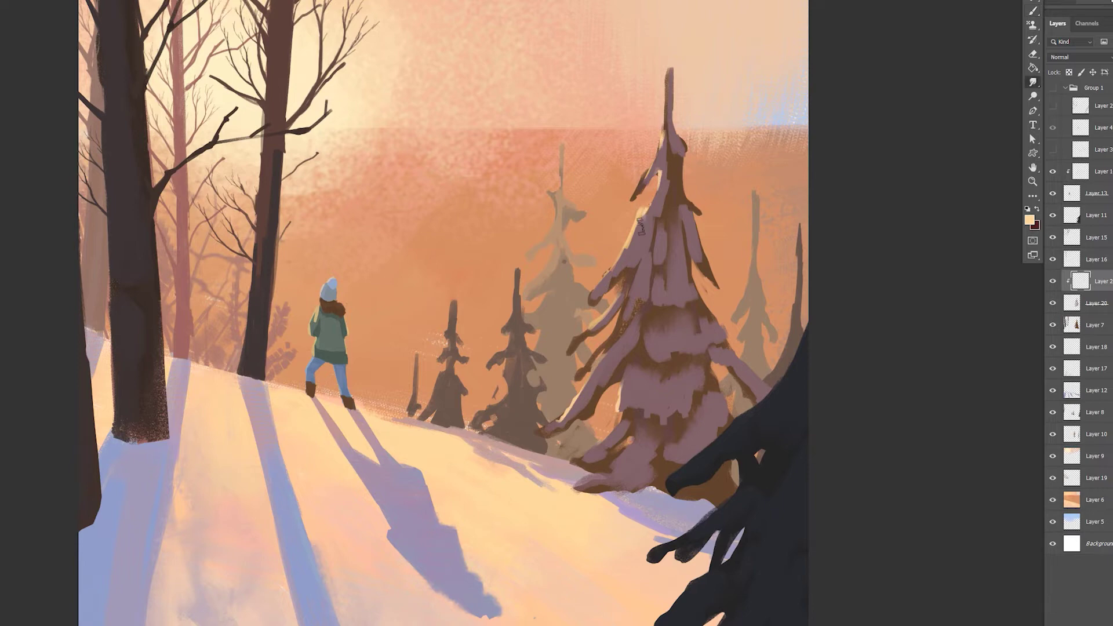
pyautogui.moveTo(646, 210); pyautogui.dragTo(625, 248)
pyautogui.press('b')
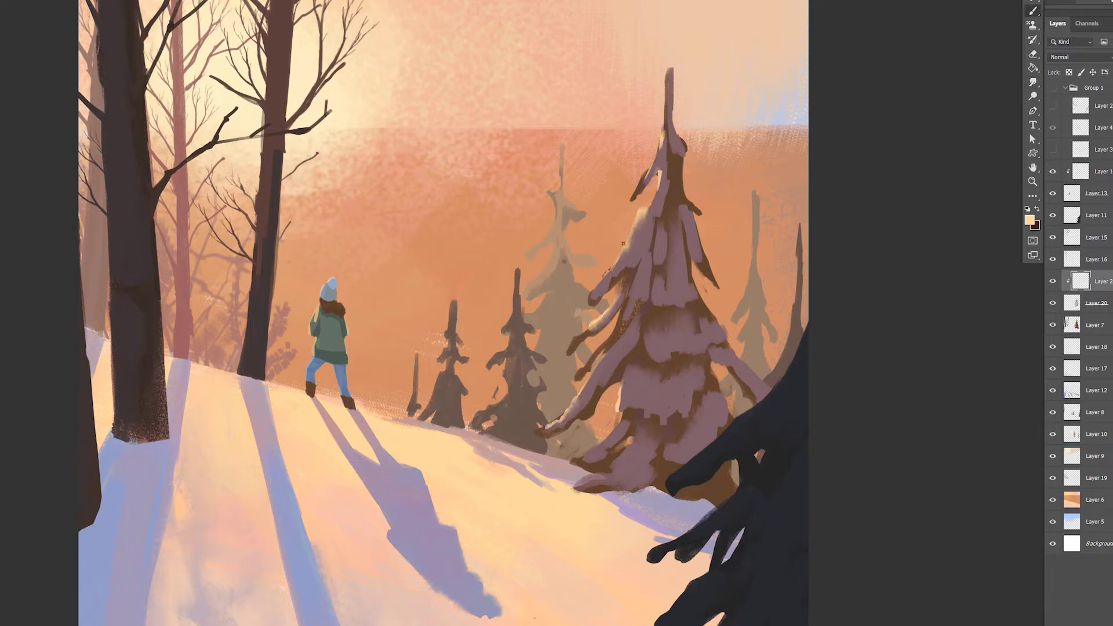
# - Mirror the canvas back and paint lilac snow clinging to the base of the large dark trunk on Layer 20
pyautogui.click(1094, 304)
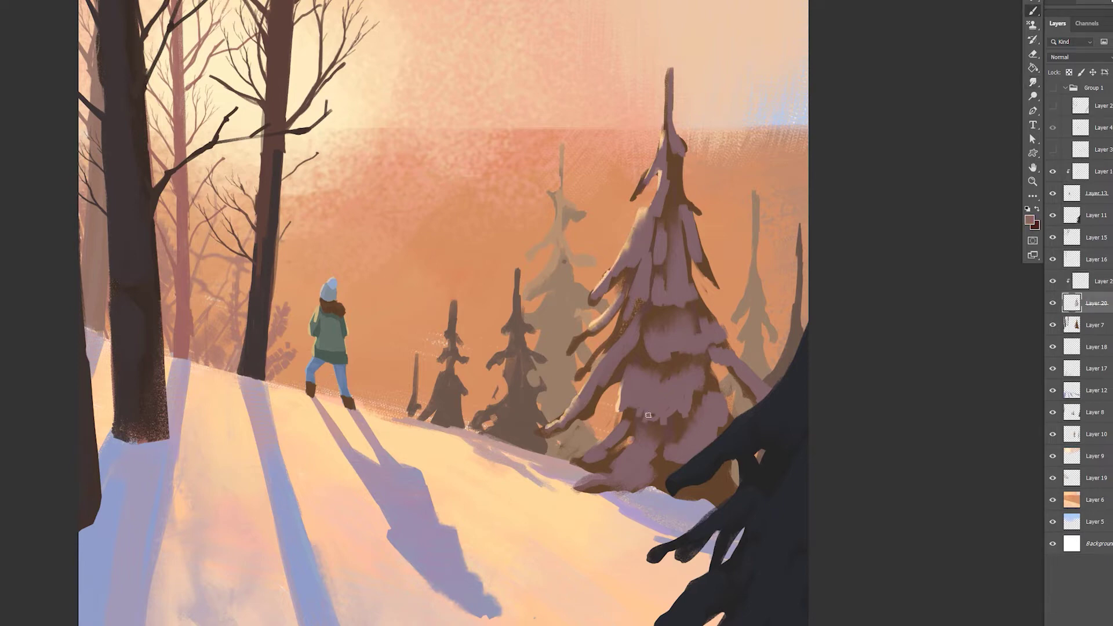
pyautogui.hotkey('ctrl', 'shift', 'h')
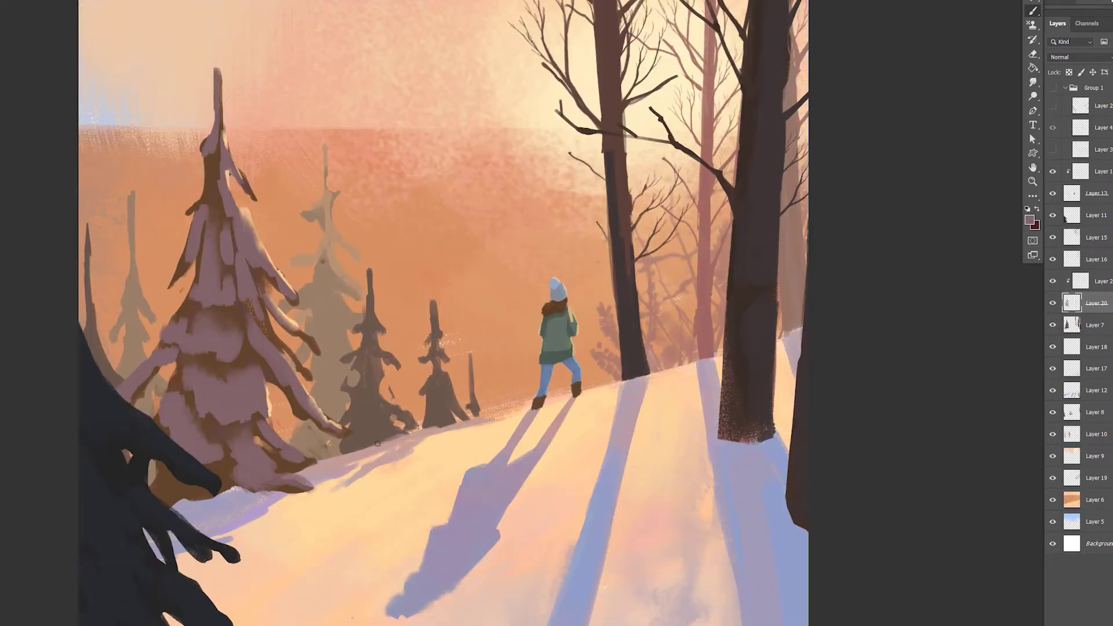
pyautogui.moveTo(816, 403); pyautogui.dragTo(823, 341)
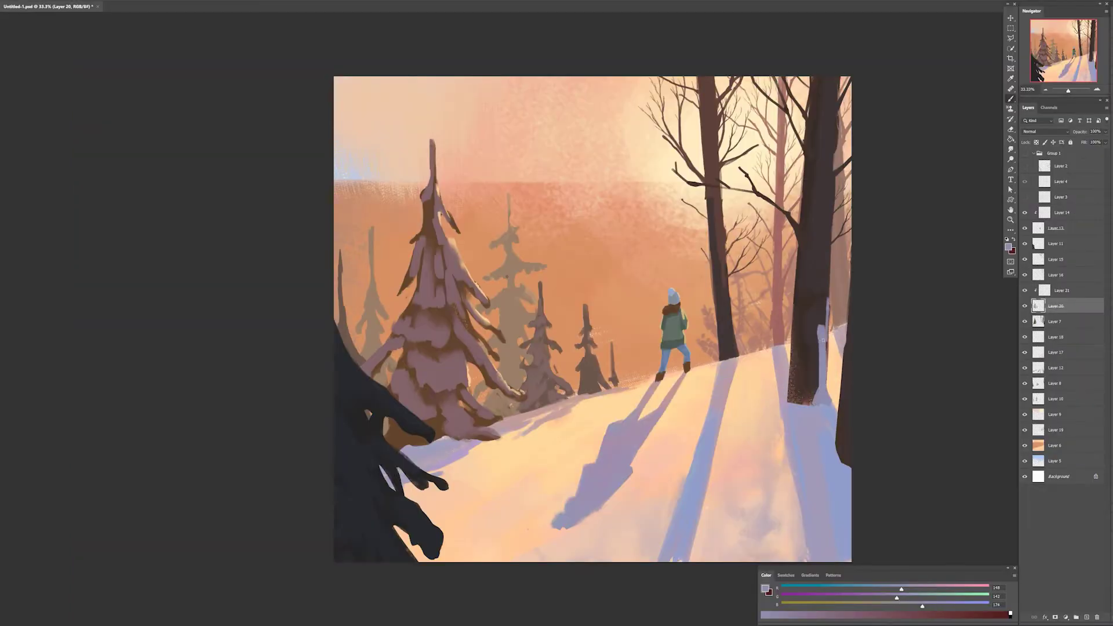
pyautogui.moveTo(795, 403)
pyautogui.mouseDown()
pyautogui.moveTo(803, 356)
pyautogui.moveTo(803, 401)
pyautogui.mouseUp()
pyautogui.press('e')
pyautogui.press('b')
pyautogui.moveTo(793, 401); pyautogui.dragTo(810, 386)
pyautogui.moveTo(828, 374)
pyautogui.mouseDown()
pyautogui.moveTo(833, 402)
pyautogui.moveTo(806, 399)
pyautogui.mouseUp()
pyautogui.press('r')
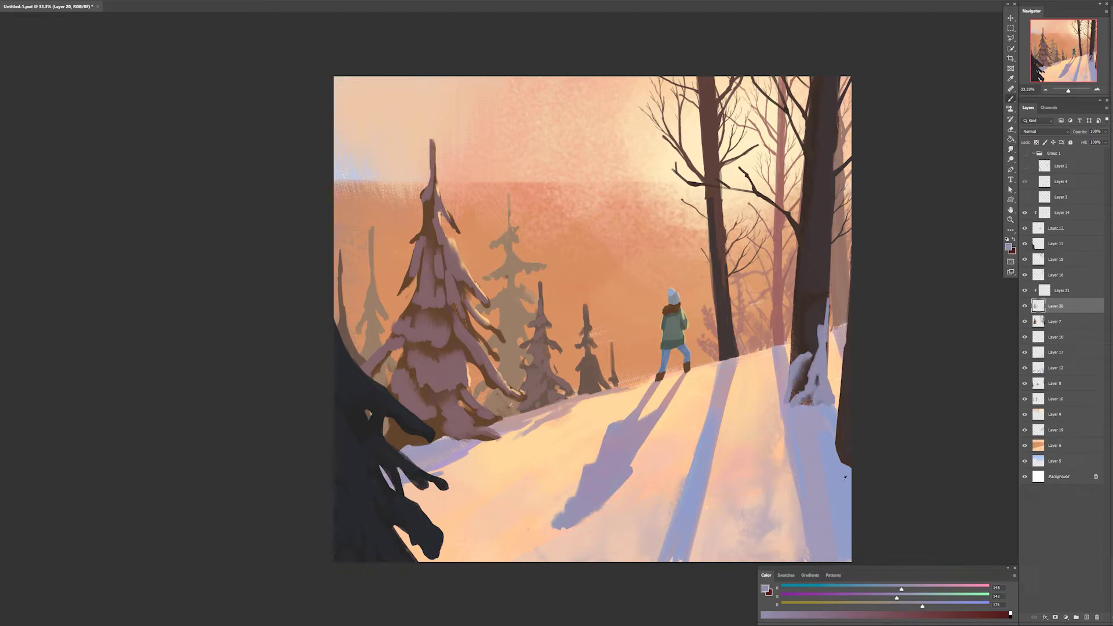
# - Paint blue-violet snow on the lower part of the trunk at the canvas edge and erase the excess
pyautogui.moveTo(846, 465)
pyautogui.mouseDown()
pyautogui.moveTo(845, 392)
pyautogui.moveTo(835, 449)
pyautogui.mouseUp()
pyautogui.keyDown('alt'); pyautogui.click(844, 398); pyautogui.keyUp('alt')
pyautogui.press('e')
pyautogui.moveTo(849, 390); pyautogui.dragTo(849, 465)
pyautogui.press('b')
pyautogui.moveTo(833, 452); pyautogui.dragTo(849, 468)
pyautogui.press('e')
pyautogui.moveTo(848, 375)
pyautogui.mouseDown()
pyautogui.moveTo(848, 352)
pyautogui.moveTo(847, 452)
pyautogui.mouseUp()
pyautogui.press('r')
pyautogui.press('e')
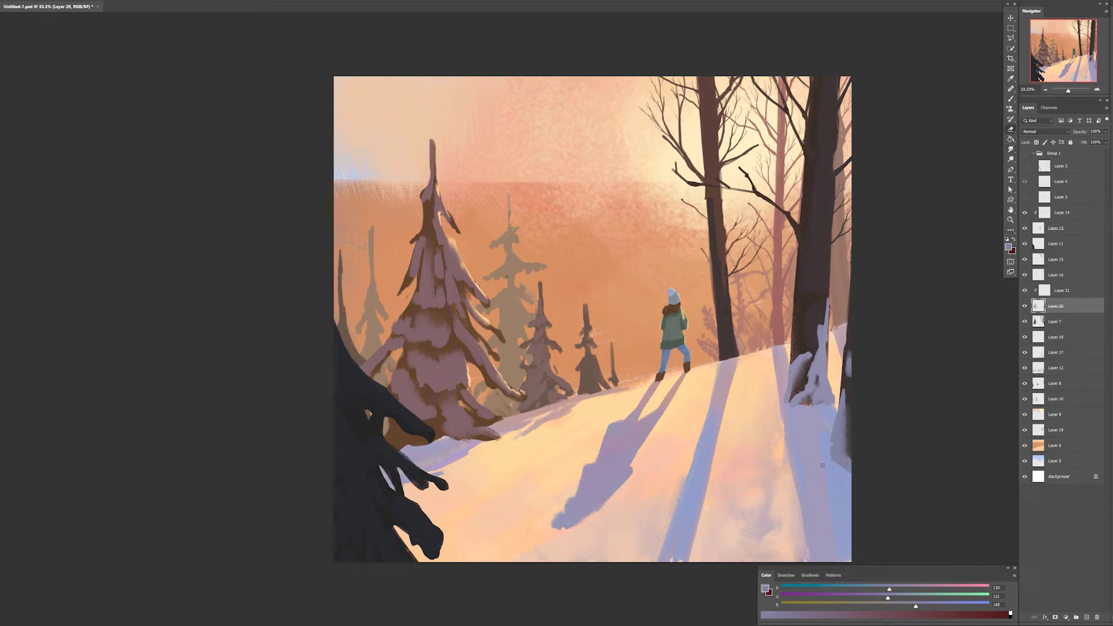
# - Refine the snow shapes on the large dark trunk's base and blend them into the bark
pyautogui.keyDown('alt'); pyautogui.click(823, 357); pyautogui.keyUp('alt')
pyautogui.moveTo(817, 313); pyautogui.dragTo(785, 403)
pyautogui.press('r')
pyautogui.press('b')
pyautogui.keyDown('alt'); pyautogui.click(799, 363); pyautogui.keyUp('alt')
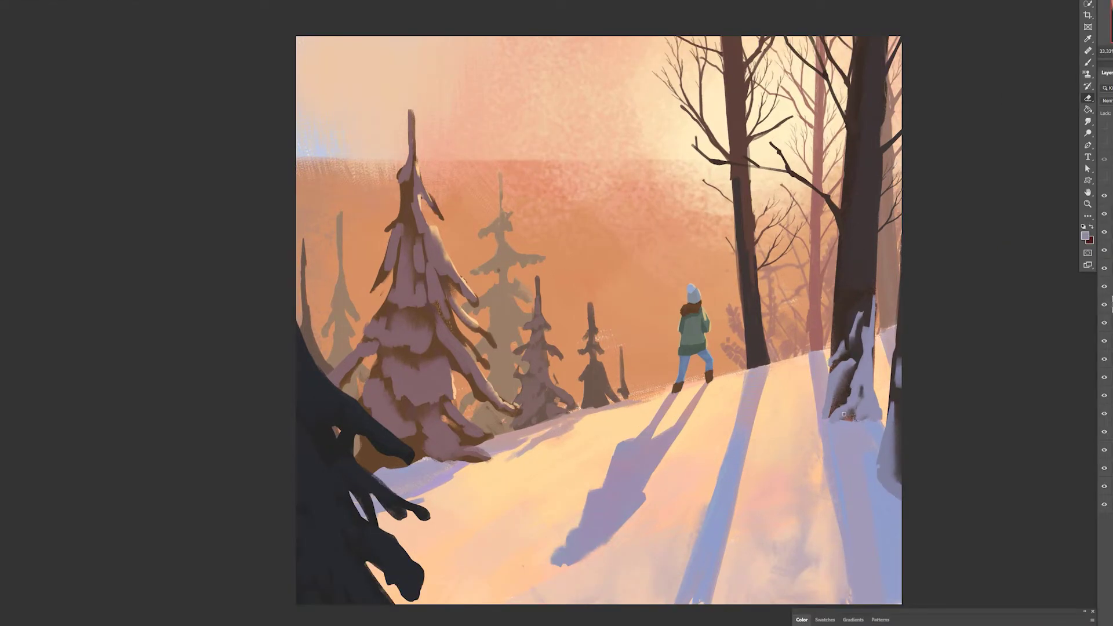
# - Paint pale snow at the foot of the middle tree and blend it up the trunk's sunlit side
pyautogui.press('b')
pyautogui.keyDown('alt'); pyautogui.click(764, 355); pyautogui.keyUp('alt')
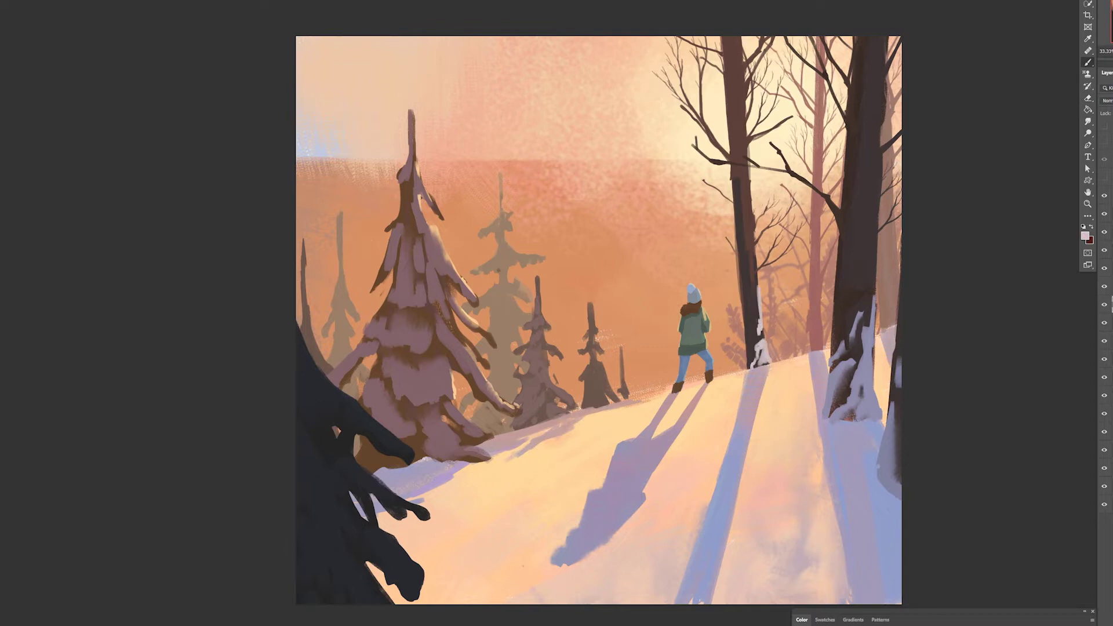
pyautogui.moveTo(752, 367); pyautogui.dragTo(760, 362)
pyautogui.press('r')
pyautogui.press('b')
pyautogui.moveTo(761, 306); pyautogui.dragTo(765, 359)
pyautogui.keyDown('alt'); pyautogui.click(763, 372); pyautogui.keyUp('alt')
pyautogui.moveTo(761, 337); pyautogui.dragTo(757, 355)
pyautogui.press('e')
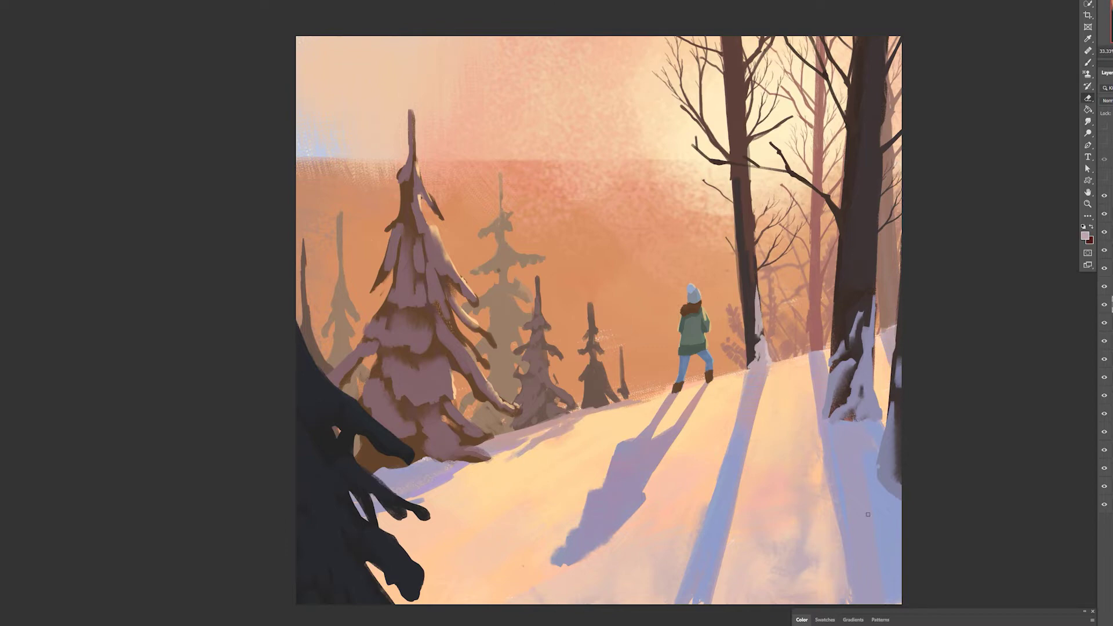
# - Paint snow at the foot of the large spruce with sampled colours, undoing the unwanted strokes
pyautogui.press('b')
pyautogui.moveTo(432, 458)
pyautogui.mouseDown()
pyautogui.moveTo(396, 475)
pyautogui.moveTo(430, 459)
pyautogui.moveTo(429, 433)
pyautogui.moveTo(485, 400)
pyautogui.mouseUp()
pyautogui.keyDown('alt'); pyautogui.click(438, 462); pyautogui.keyUp('alt')
pyautogui.hotkey('ctrl', 'z')
pyautogui.hotkey('ctrl', 'z')
# - Lasso the large spruce, adjust the hue and saturation of its snow, and clear the selection
pyautogui.press('l')
pyautogui.moveTo(461, 110)
pyautogui.mouseDown()
pyautogui.moveTo(465, 480)
pyautogui.moveTo(457, 109)
pyautogui.mouseUp()
pyautogui.hotkey('ctrl', 'u')
pyautogui.moveTo(634, 577); pyautogui.dragTo(641, 623)
pyautogui.press('Return')
pyautogui.hotkey('ctrl', 'd')
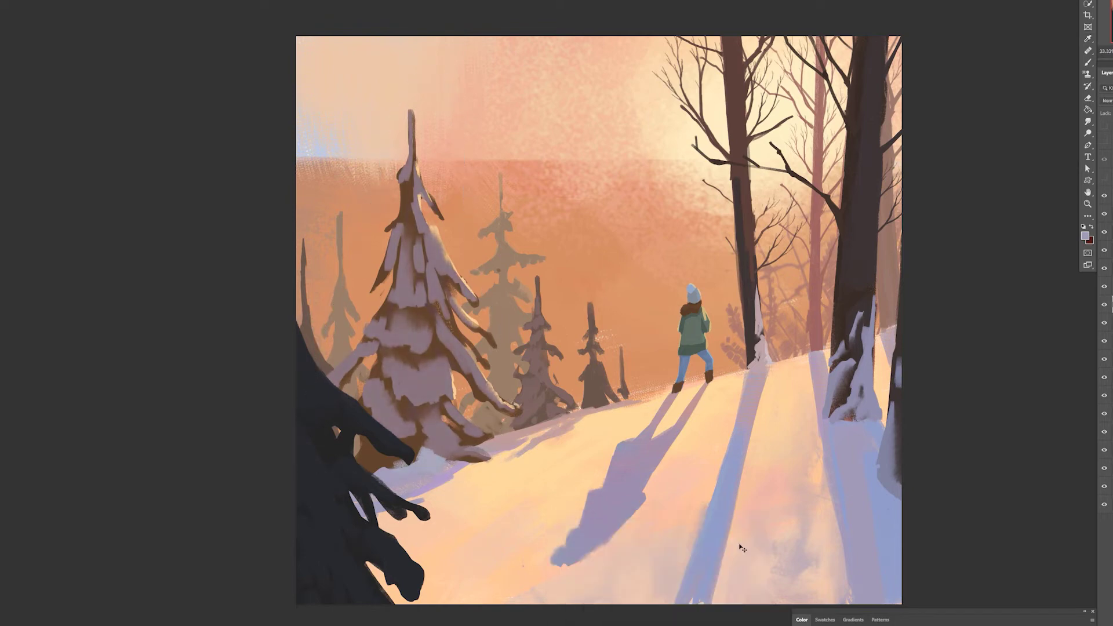
# - Paint lavender snow at the foot of the large spruce and flip the canvas horizontally and back to check it
pyautogui.press('b')
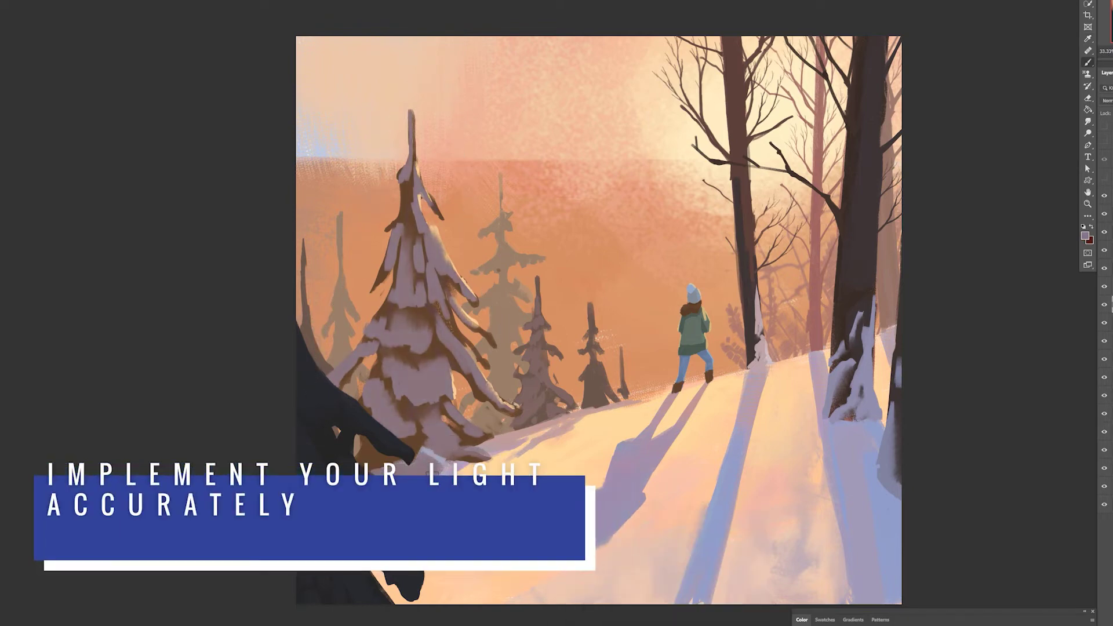
pyautogui.moveTo(420, 449); pyautogui.dragTo(444, 459)
pyautogui.hotkey('ctrl', 'shift', 'h')
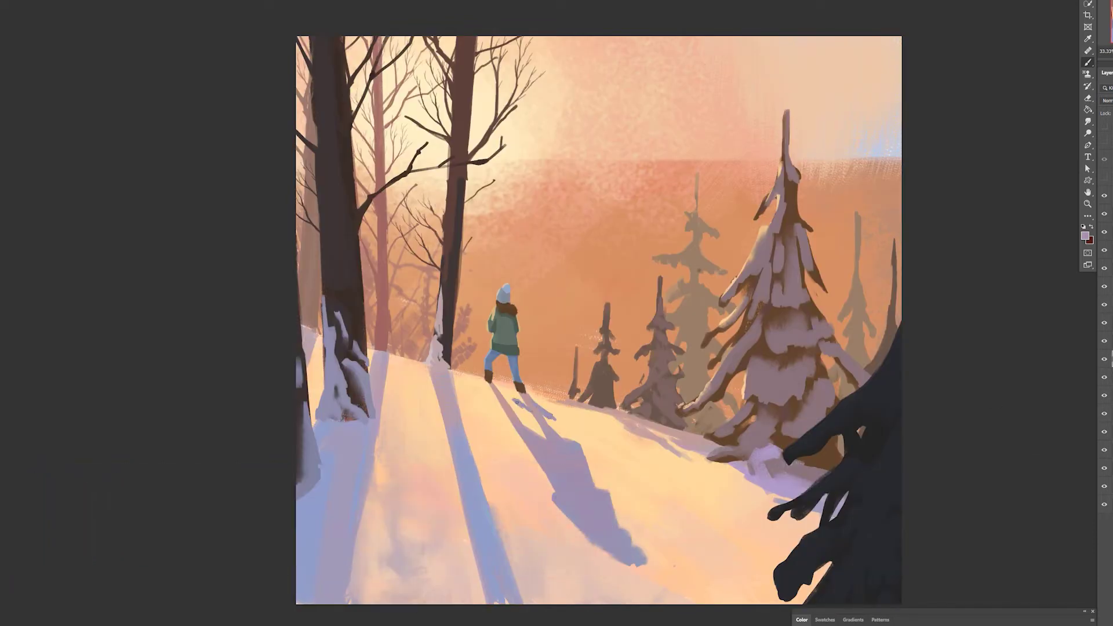
pyautogui.hotkey('ctrl', 'shift', 'h')
# - Paint a trail of lavender footprints across the snow from the figure to the foreground spruce and trim their edges
pyautogui.moveTo(625, 434)
pyautogui.mouseDown()
pyautogui.moveTo(569, 474)
pyautogui.moveTo(529, 483)
pyautogui.mouseUp()
pyautogui.moveTo(523, 491); pyautogui.dragTo(491, 513)
pyautogui.moveTo(476, 508); pyautogui.dragTo(401, 538)
pyautogui.moveTo(448, 539); pyautogui.dragTo(409, 559)
pyautogui.press('e')
pyautogui.press('b')
pyautogui.press('e')
pyautogui.press('b')
pyautogui.moveTo(414, 531)
pyautogui.mouseDown()
pyautogui.moveTo(393, 540)
pyautogui.moveTo(413, 539)
pyautogui.mouseUp()
pyautogui.press('e')
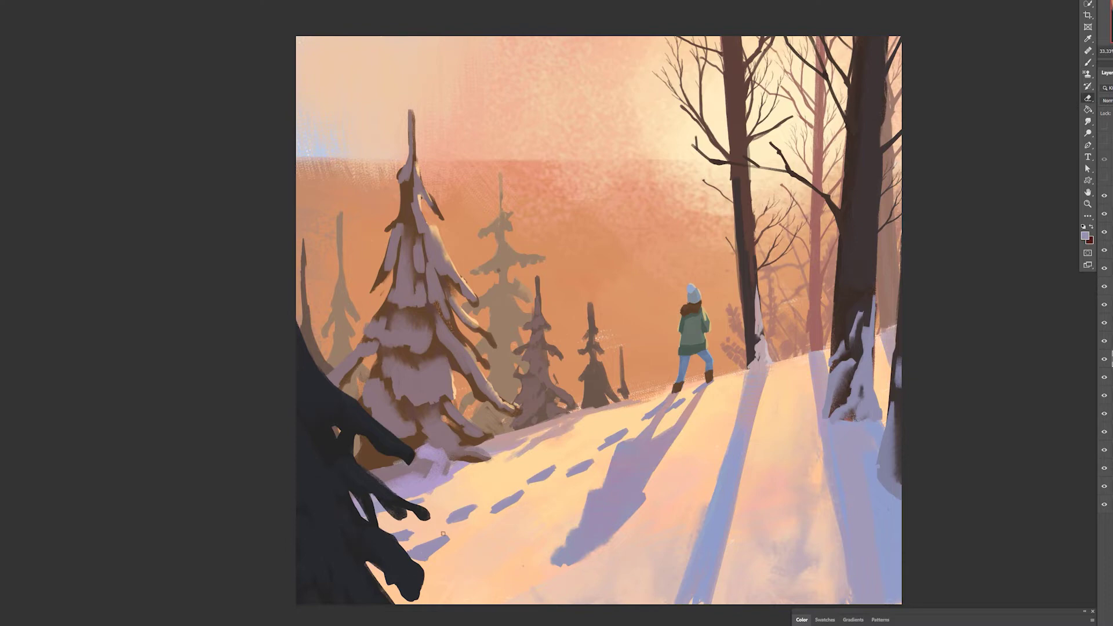
pyautogui.press('b')
pyautogui.press('e')
pyautogui.press('b')
# - Load the footprints as a selection, hide its outline, and shade inside the footprints with a different brush
pyautogui.keyDown('ctrl'); pyautogui.click(1112, 359); pyautogui.keyUp('ctrl')
pyautogui.hotkey('ctrl', 'h')
pyautogui.rightClick(681, 492)
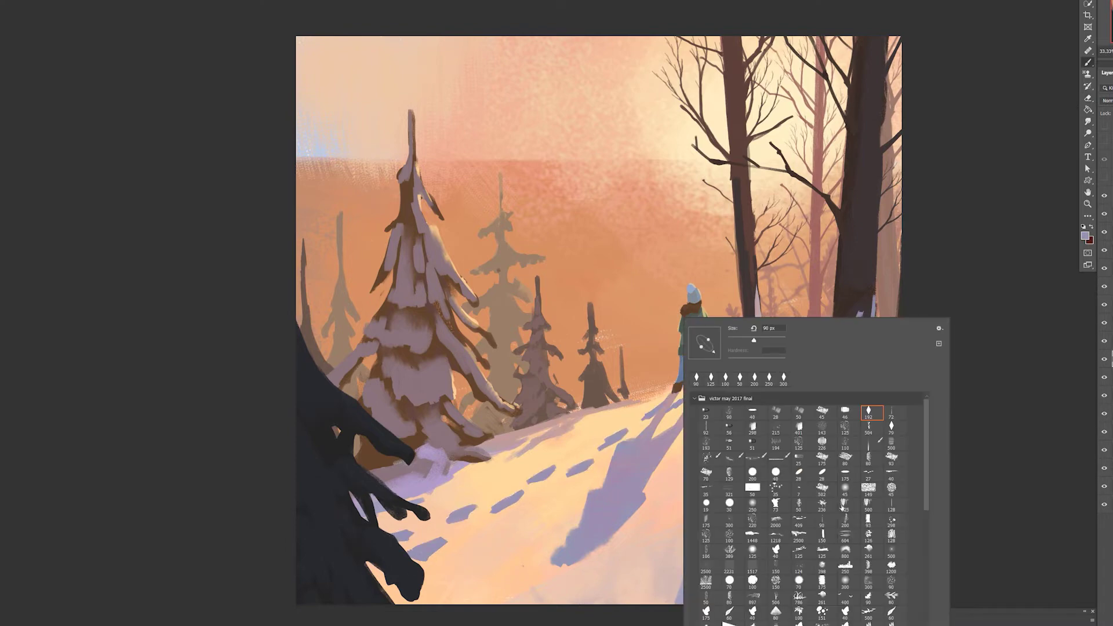
pyautogui.click(849, 507)
pyautogui.click(849, 443)
pyautogui.press('Return')
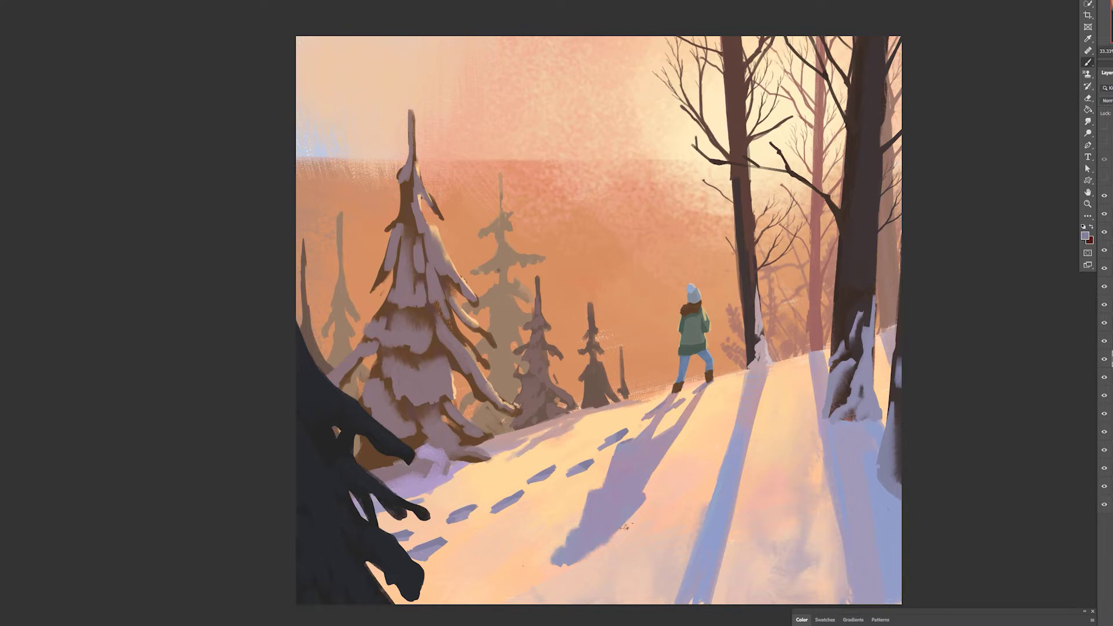
# - Choose a foliage brush and paint dark foliage clusters on the large dark tree's upper branches
pyautogui.rightClick(862, 133)
pyautogui.keyDown('ctrl'); pyautogui.rightClick(858, 88); pyautogui.keyUp('ctrl')
pyautogui.click(864, 95)
pyautogui.keyDown('ctrl'); pyautogui.rightClick(841, 72); pyautogui.keyUp('ctrl')
pyautogui.click(858, 96)
pyautogui.moveTo(823, 44); pyautogui.dragTo(845, 87)
pyautogui.moveTo(890, 113); pyautogui.dragTo(901, 128)
pyautogui.moveTo(891, 38); pyautogui.dragTo(900, 41)
# - Try foliage strokes in a sampled pink on the distant tree's branches and undo them
pyautogui.keyDown('alt'); pyautogui.click(818, 81); pyautogui.keyUp('alt')
pyautogui.moveTo(787, 58)
pyautogui.mouseDown()
pyautogui.moveTo(800, 76)
pyautogui.moveTo(770, 53)
pyautogui.mouseUp()
pyautogui.moveTo(793, 62)
pyautogui.mouseDown()
pyautogui.moveTo(806, 84)
pyautogui.moveTo(792, 83)
pyautogui.mouseUp()
pyautogui.moveTo(831, 111); pyautogui.dragTo(845, 87)
pyautogui.hotkey('ctrl', 'z')
pyautogui.hotkey('ctrl', 'z')
pyautogui.hotkey('ctrl', 'z')
pyautogui.hotkey('ctrl', 'z')
pyautogui.hotkey('ctrl', 'z')
pyautogui.hotkey('ctrl', 'z')
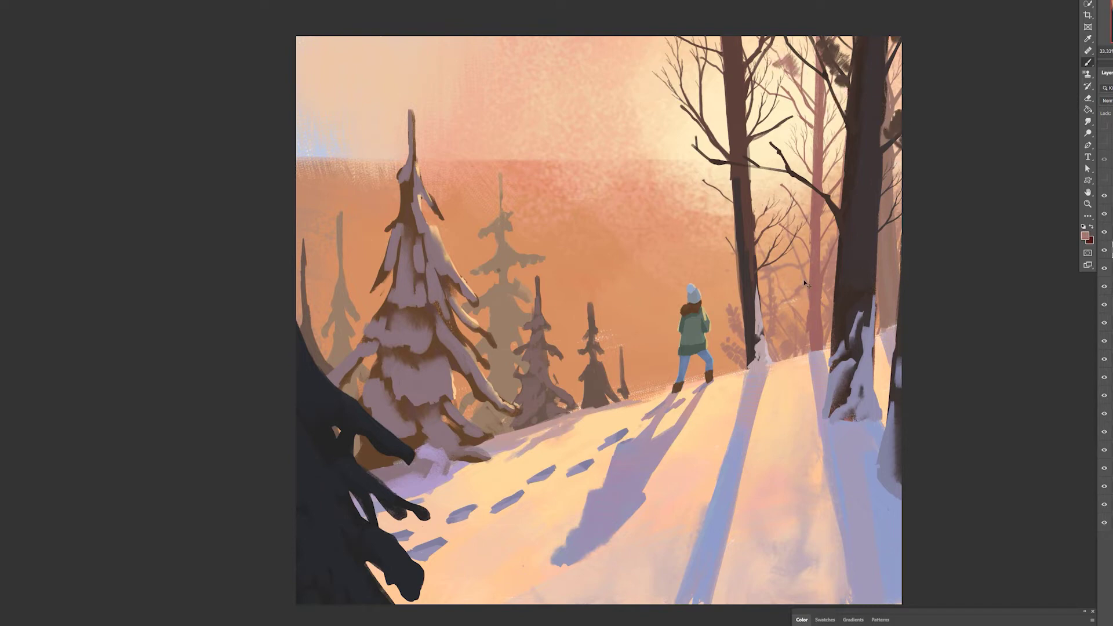
# - Paint dark foliage around the top of the middle tree and on the large tree's branches, sampling nearby colours
pyautogui.moveTo(729, 57); pyautogui.dragTo(798, 39)
pyautogui.keyDown('ctrl'); pyautogui.click(719, 114); pyautogui.keyUp('ctrl')
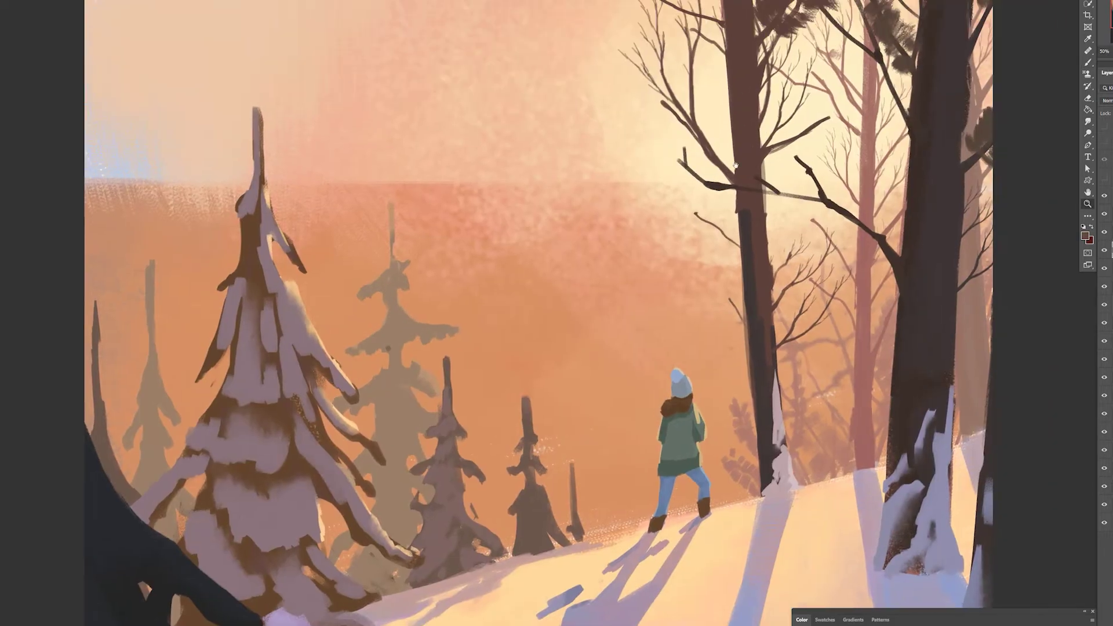
pyautogui.moveTo(719, 114); pyautogui.dragTo(677, 153)
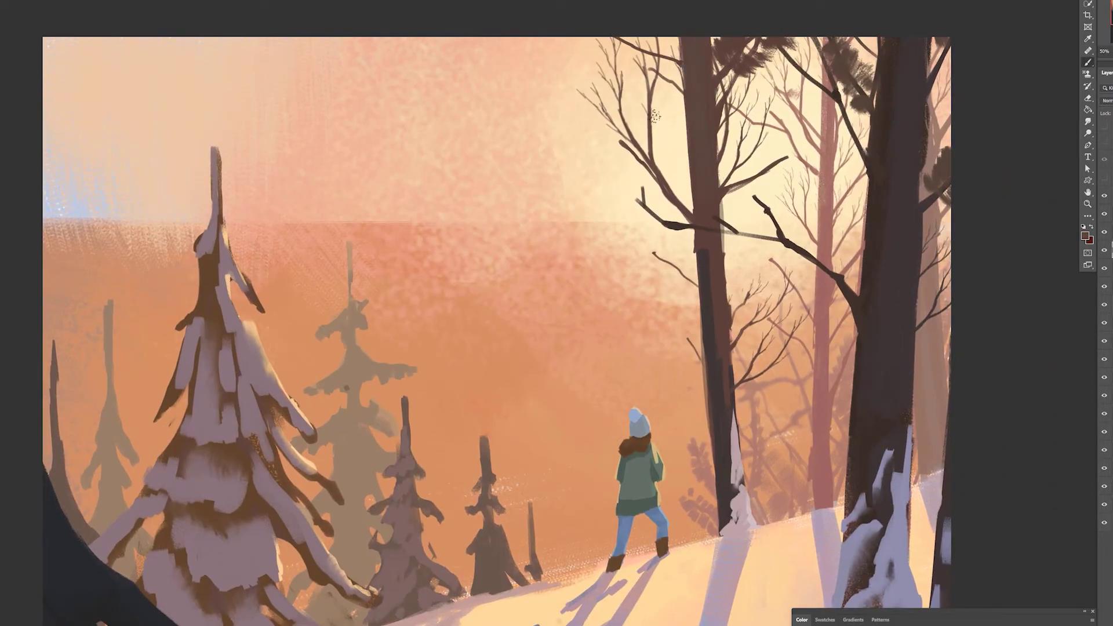
pyautogui.keyDown('alt'); pyautogui.click(655, 117); pyautogui.keyUp('alt')
pyautogui.moveTo(819, 177); pyautogui.dragTo(828, 152)
pyautogui.moveTo(815, 117)
pyautogui.mouseDown()
pyautogui.moveTo(826, 95)
pyautogui.moveTo(819, 108)
pyautogui.mouseUp()
pyautogui.moveTo(722, 108)
pyautogui.mouseDown()
pyautogui.moveTo(733, 108)
pyautogui.moveTo(716, 96)
pyautogui.moveTo(680, 175)
pyautogui.mouseUp()
pyautogui.keyDown('alt'); pyautogui.click(677, 90); pyautogui.keyUp('alt')
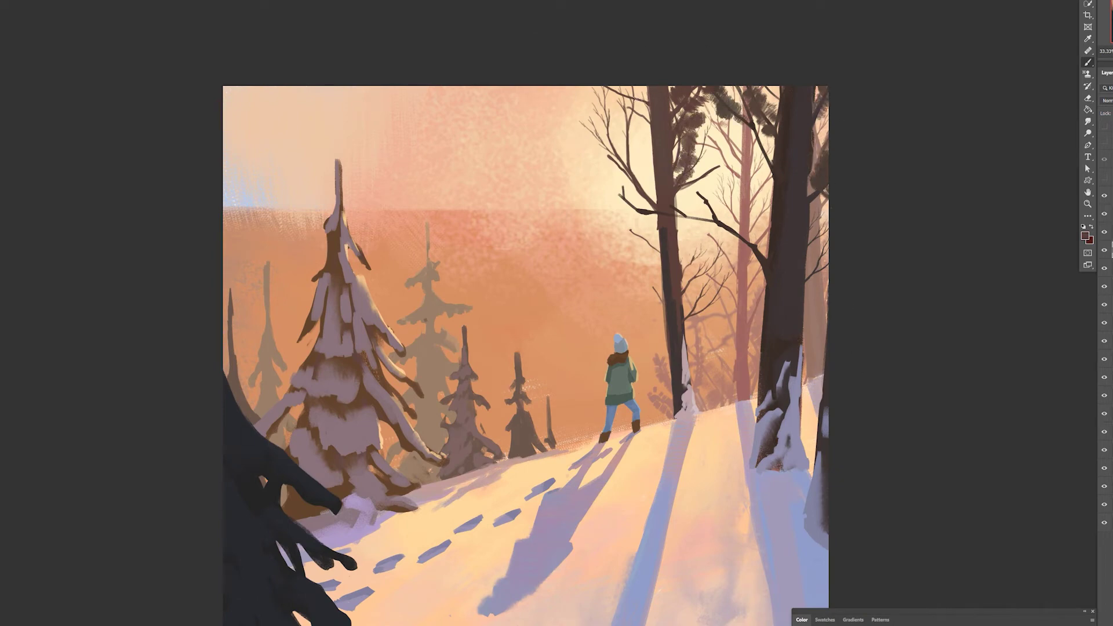
# - Try more foliage strokes along the middle tree's upper branches and undo them
pyautogui.moveTo(635, 97); pyautogui.dragTo(612, 90)
pyautogui.moveTo(623, 94)
pyautogui.mouseDown()
pyautogui.moveTo(636, 98)
pyautogui.moveTo(612, 145)
pyautogui.moveTo(603, 116)
pyautogui.moveTo(625, 174)
pyautogui.mouseUp()
pyautogui.hotkey('ctrl', 'z')
pyautogui.hotkey('ctrl', 'z')
pyautogui.hotkey('ctrl', 'z')
pyautogui.hotkey('ctrl', 'z')
pyautogui.hotkey('ctrl', 'z')
pyautogui.hotkey('ctrl', 'z')
pyautogui.hotkey('ctrl', 'z')
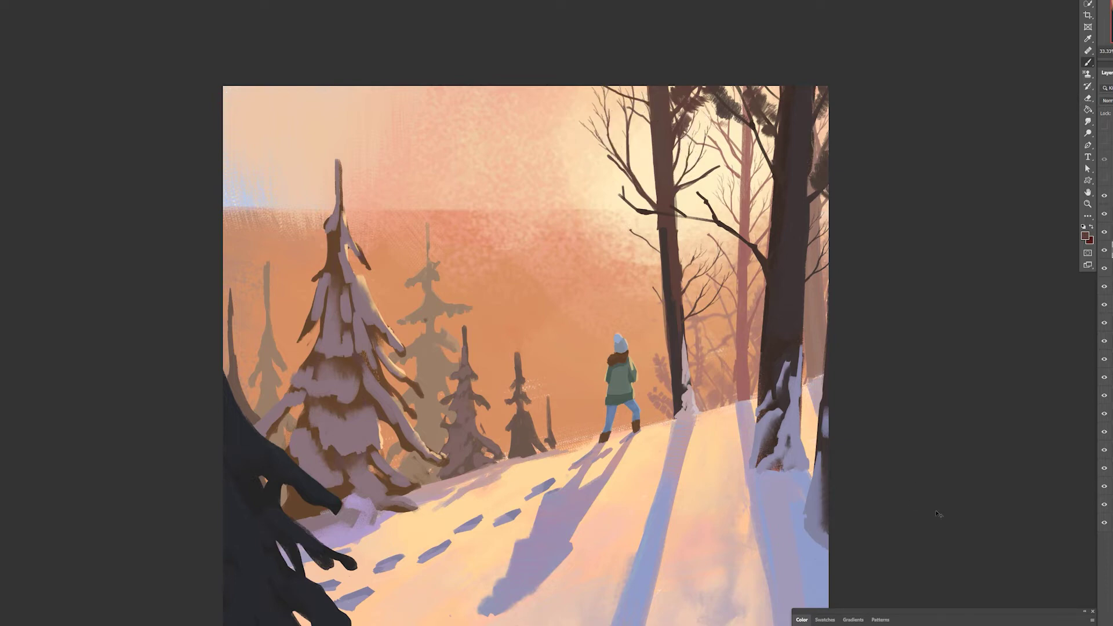
# - Paint denser dark foliage around the top of the large trunk at the picture's edge
pyautogui.moveTo(715, 316); pyautogui.dragTo(761, 255)
pyautogui.moveTo(827, 76); pyautogui.dragTo(809, 85)
pyautogui.moveTo(811, 84); pyautogui.dragTo(825, 96)
pyautogui.moveTo(801, 58); pyautogui.dragTo(812, 71)
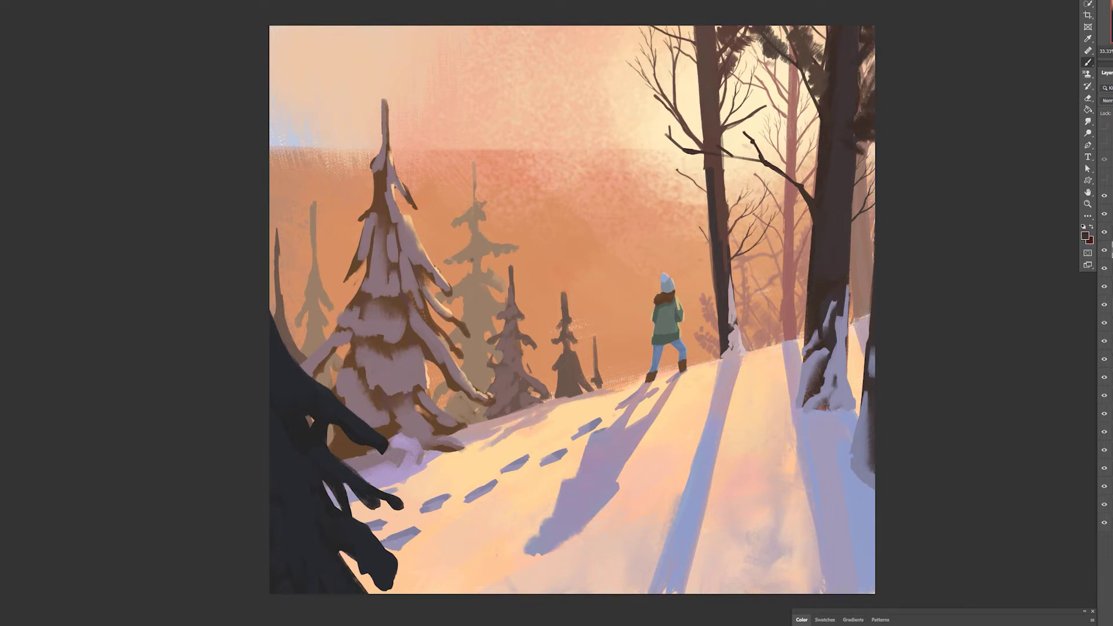
# - Add a new layer at the distant pink tree and paint foliage on its upper branches in its sampled colour
pyautogui.keyDown('ctrl'); pyautogui.rightClick(794, 133); pyautogui.keyUp('ctrl')
pyautogui.click(796, 137)
pyautogui.keyDown('ctrl'); pyautogui.rightClick(781, 156); pyautogui.keyUp('ctrl')
pyautogui.click(784, 160)
pyautogui.hotkey('ctrl', 'shift', 'alt', 'n')
pyautogui.keyDown('alt'); pyautogui.click(790, 152); pyautogui.keyUp('alt')
pyautogui.moveTo(763, 137)
pyautogui.mouseDown()
pyautogui.moveTo(785, 160)
pyautogui.moveTo(810, 113)
pyautogui.moveTo(806, 175)
pyautogui.mouseUp()
pyautogui.press('e')
pyautogui.press('b')
# - Fill in pink foliage along the distant tree's lower trunk and crown, erasing the excess
pyautogui.keyDown('alt'); pyautogui.click(780, 280); pyautogui.keyUp('alt')
pyautogui.moveTo(774, 273)
pyautogui.mouseDown()
pyautogui.moveTo(766, 265)
pyautogui.moveTo(780, 255)
pyautogui.mouseUp()
pyautogui.moveTo(801, 252); pyautogui.dragTo(803, 209)
pyautogui.moveTo(765, 214); pyautogui.dragTo(778, 229)
pyautogui.press('e')
pyautogui.moveTo(765, 280); pyautogui.dragTo(769, 304)
pyautogui.press('b')
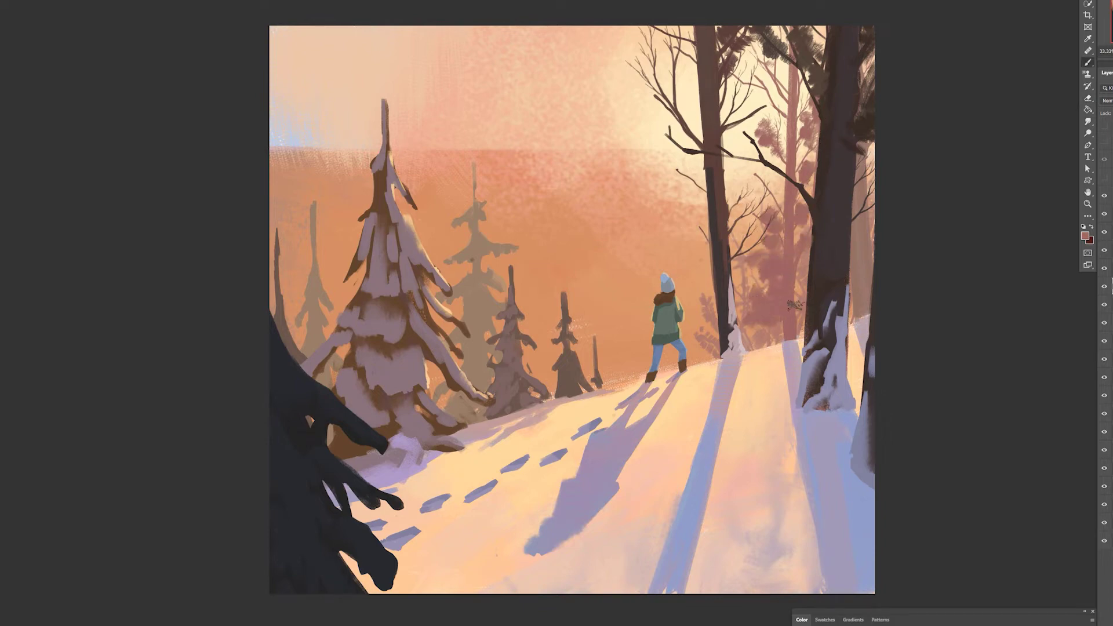
pyautogui.moveTo(756, 87)
pyautogui.mouseDown()
pyautogui.moveTo(737, 52)
pyautogui.moveTo(760, 87)
pyautogui.moveTo(792, 25)
pyautogui.mouseUp()
# - Paint dark foliage clusters over the middle tree's bare branches on both sides and erase stray edges
pyautogui.moveTo(693, 63); pyautogui.dragTo(673, 29)
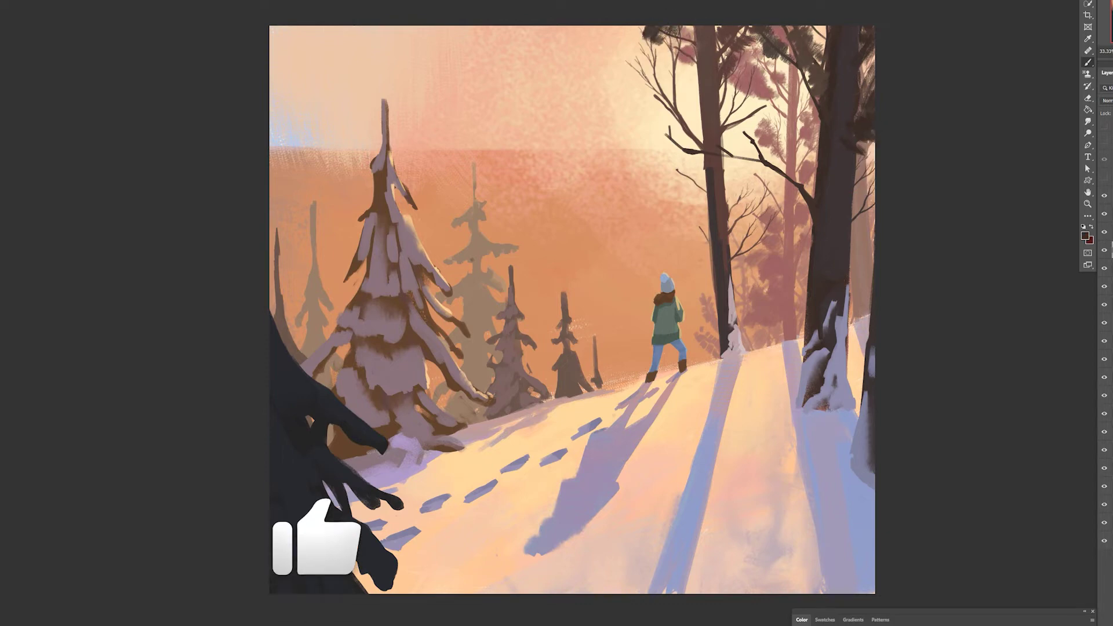
pyautogui.moveTo(683, 36)
pyautogui.mouseDown()
pyautogui.moveTo(648, 36)
pyautogui.moveTo(672, 71)
pyautogui.mouseUp()
pyautogui.moveTo(627, 60)
pyautogui.mouseDown()
pyautogui.moveTo(661, 81)
pyautogui.moveTo(680, 113)
pyautogui.mouseUp()
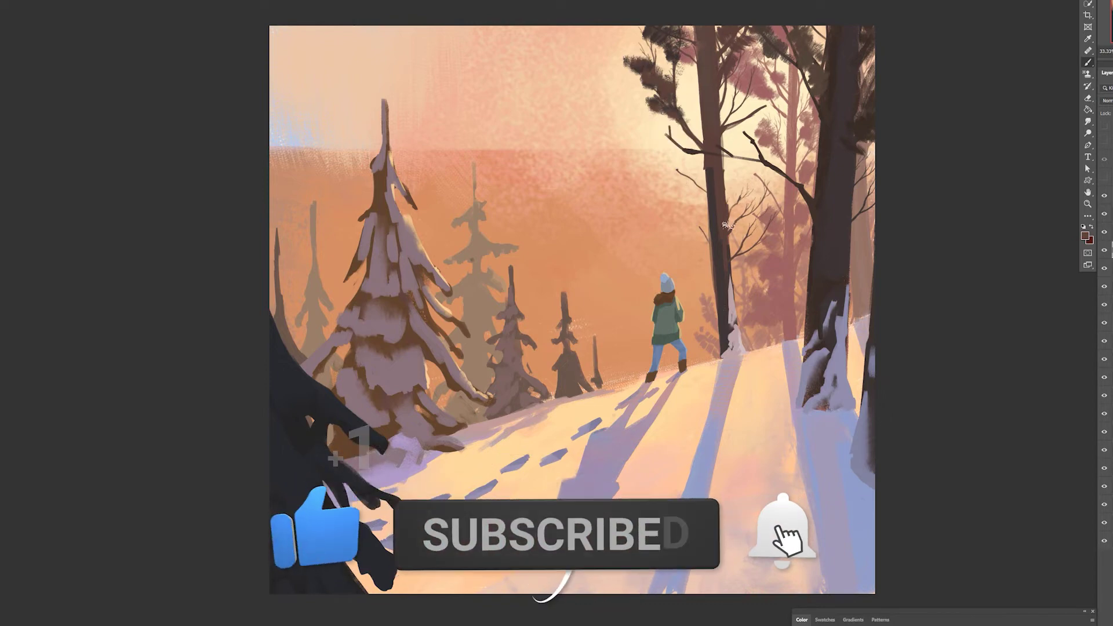
pyautogui.moveTo(733, 62); pyautogui.dragTo(724, 87)
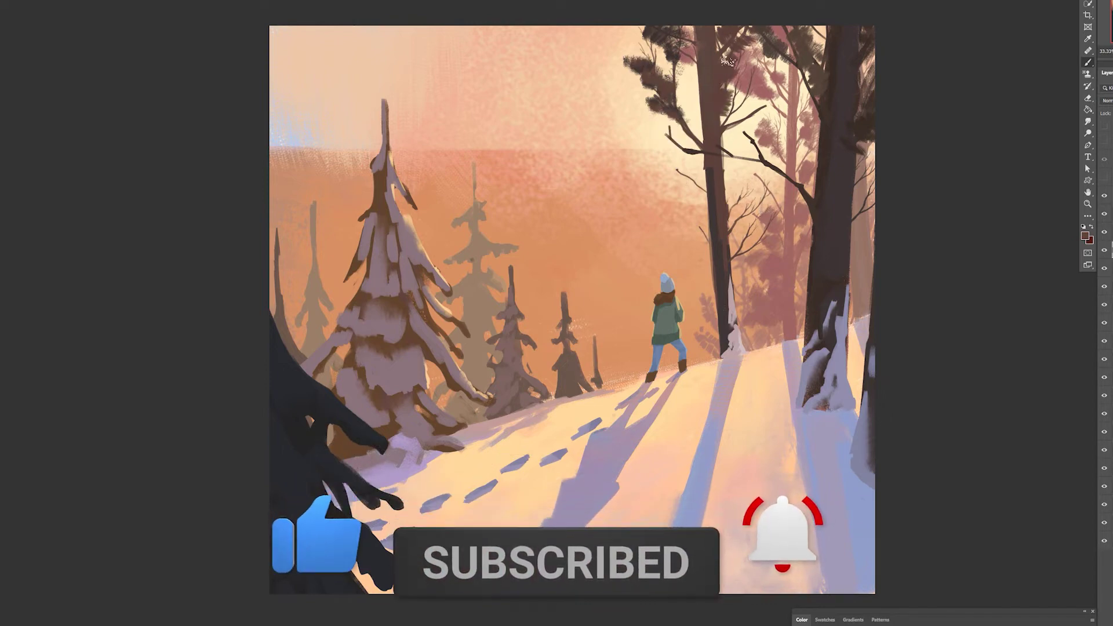
pyautogui.press('e')
pyautogui.moveTo(625, 57); pyautogui.dragTo(626, 68)
pyautogui.press('b')
pyautogui.moveTo(735, 109)
pyautogui.mouseDown()
pyautogui.moveTo(754, 83)
pyautogui.moveTo(741, 87)
pyautogui.mouseUp()
pyautogui.moveTo(733, 119); pyautogui.dragTo(760, 117)
pyautogui.moveTo(754, 116); pyautogui.dragTo(773, 106)
# - Paint soft pink foliage behind the middle tree's base and snow patches on the large trunk's upper part
pyautogui.keyDown('ctrl'); pyautogui.rightClick(778, 225); pyautogui.keyUp('ctrl')
pyautogui.click(795, 250)
pyautogui.keyDown('alt'); pyautogui.click(742, 265); pyautogui.keyUp('alt')
pyautogui.moveTo(719, 290); pyautogui.dragTo(715, 302)
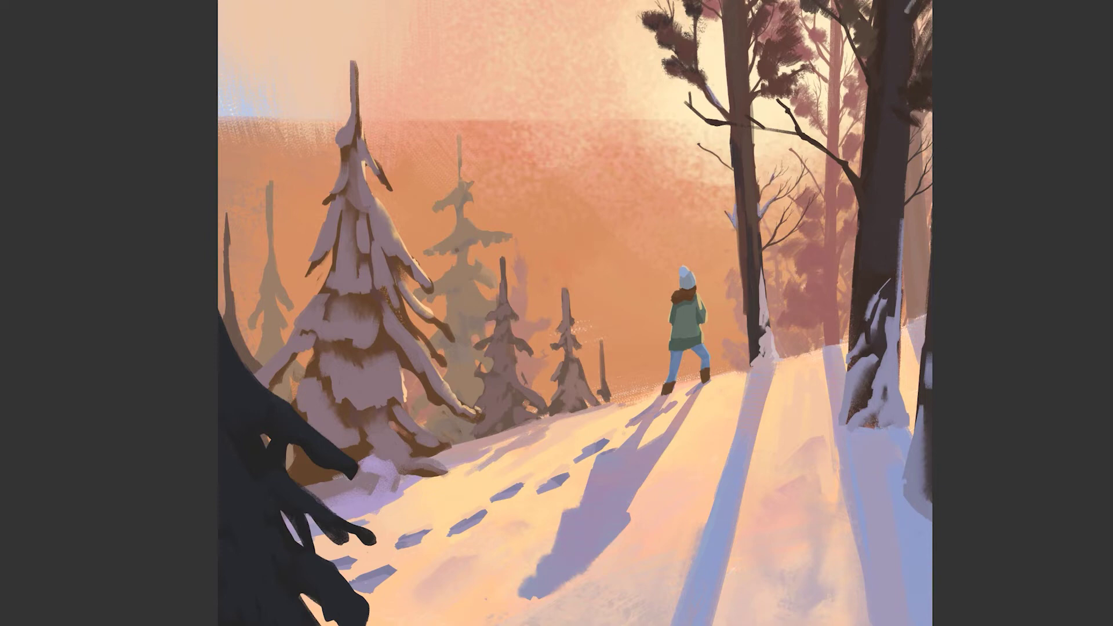
pyautogui.moveTo(899, 87); pyautogui.dragTo(908, 65)
# - Lasso the figure's legs on Layer 13, shift their hue, and clear the selection
pyautogui.keyDown('ctrl'); pyautogui.rightClick(698, 349); pyautogui.keyUp('ctrl')
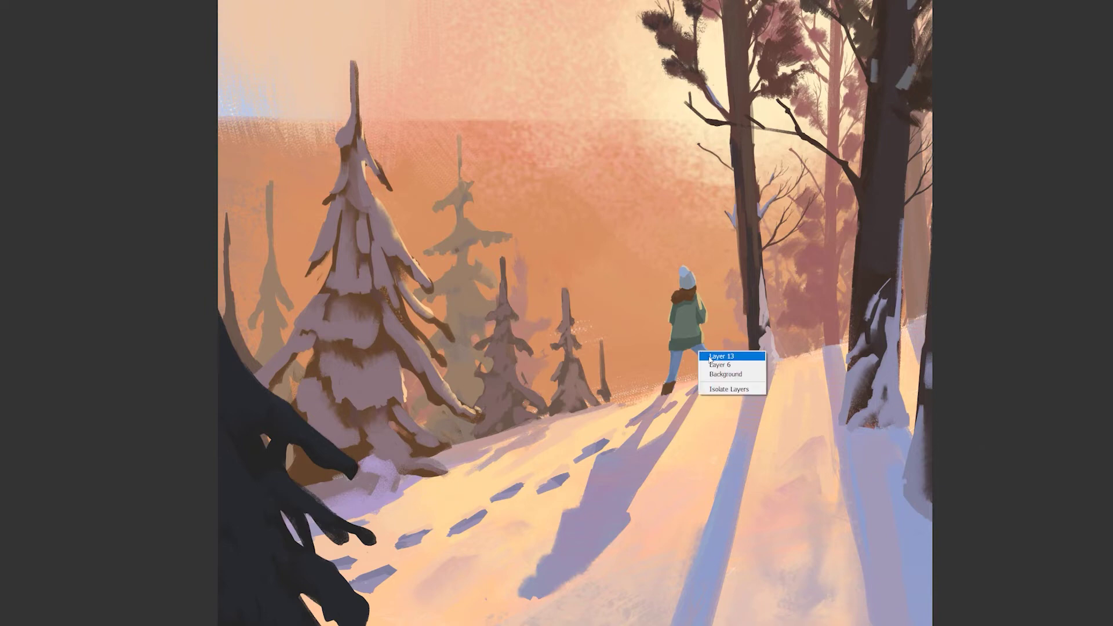
pyautogui.click(720, 355)
pyautogui.moveTo(685, 380); pyautogui.dragTo(660, 378)
pyautogui.hotkey('ctrl', 'u')
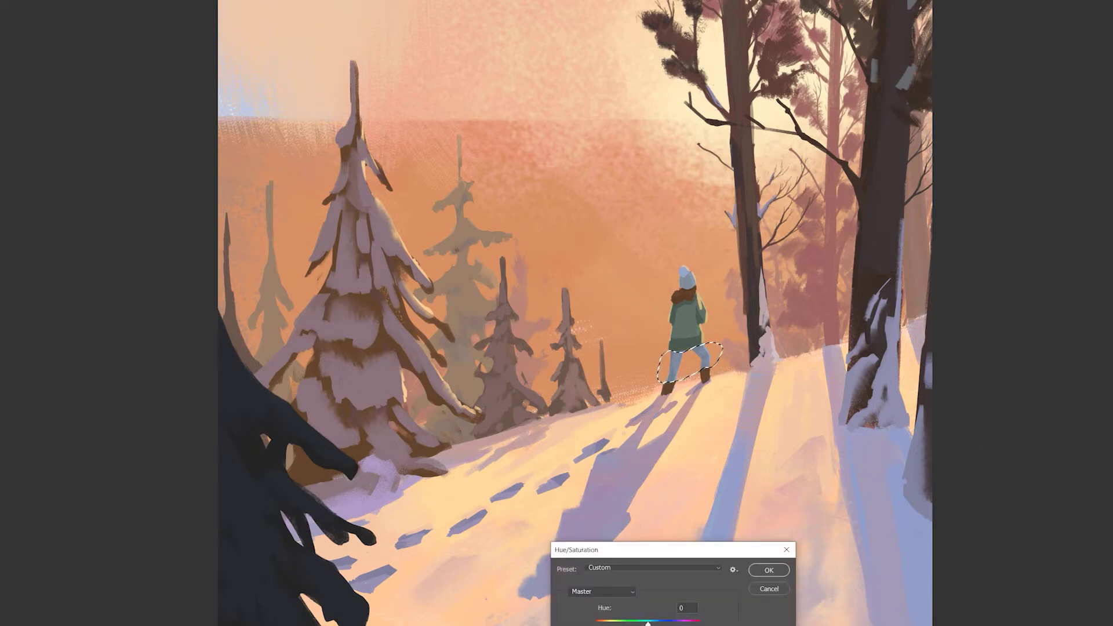
pyautogui.moveTo(648, 625); pyautogui.dragTo(660, 625)
pyautogui.press('Return')
pyautogui.hotkey('ctrl', 'd')
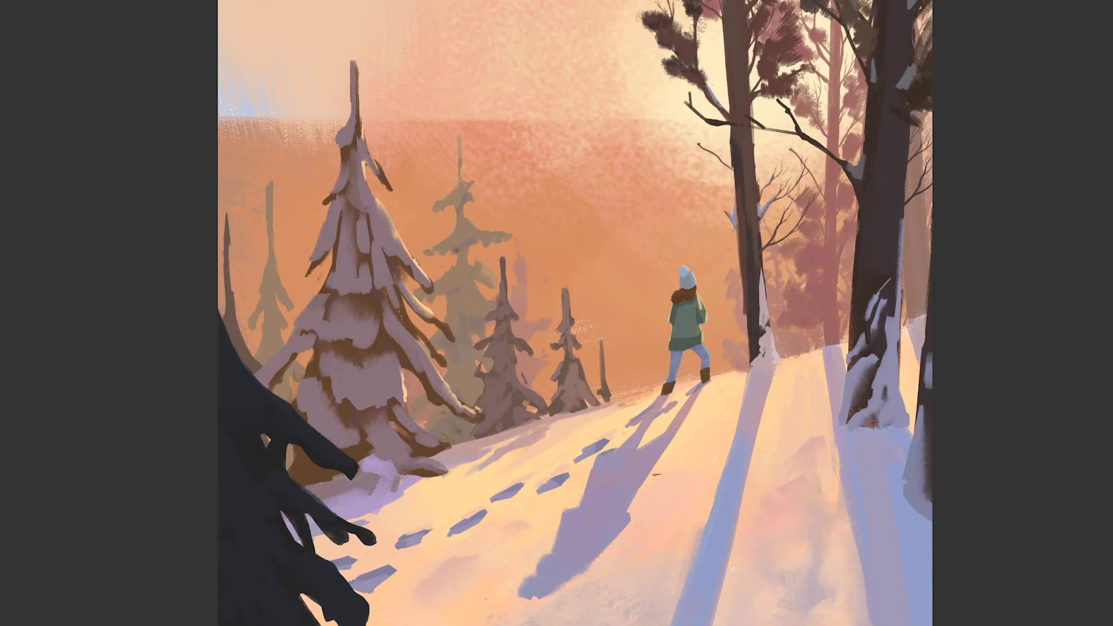
# - Paint a tall dark trunk from the top edge down to the footprints and darken it with a colour sampled from the large trunk
pyautogui.hotkey('ctrl', 'z')
pyautogui.rightClick(843, 422)
pyautogui.doubleClick(1070, 429)
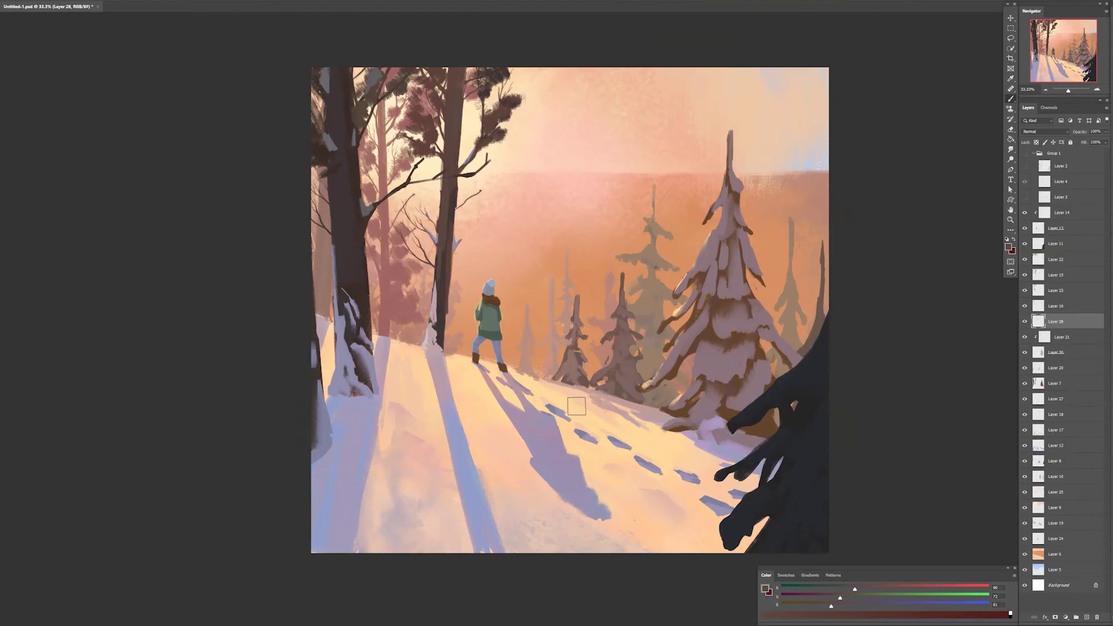
pyautogui.moveTo(577, 69)
pyautogui.mouseDown()
pyautogui.moveTo(582, 405)
pyautogui.moveTo(581, 70)
pyautogui.moveTo(588, 386)
pyautogui.mouseUp()
pyautogui.moveTo(591, 67)
pyautogui.mouseDown()
pyautogui.moveTo(592, 413)
pyautogui.moveTo(602, 389)
pyautogui.moveTo(622, 407)
pyautogui.moveTo(629, 388)
pyautogui.moveTo(594, 426)
pyautogui.mouseUp()
pyautogui.press('e')
pyautogui.press('b')
pyautogui.moveTo(604, 69); pyautogui.dragTo(606, 86)
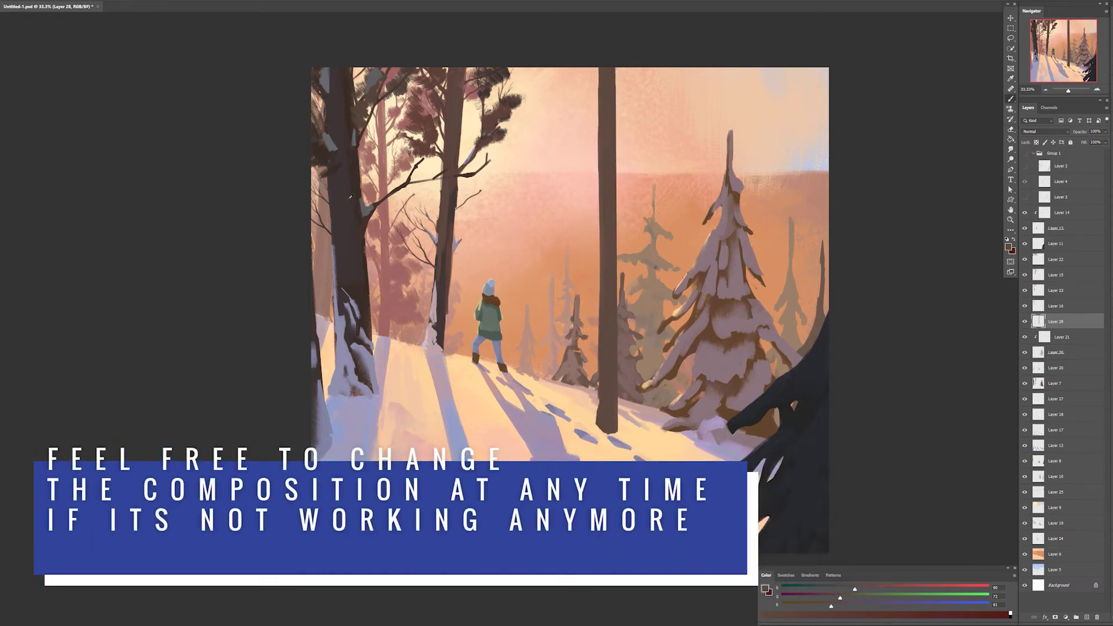
pyautogui.keyDown('alt'); pyautogui.click(350, 198); pyautogui.keyUp('alt')
pyautogui.moveTo(605, 147)
pyautogui.mouseDown()
pyautogui.moveTo(604, 55)
pyautogui.moveTo(608, 419)
pyautogui.mouseUp()
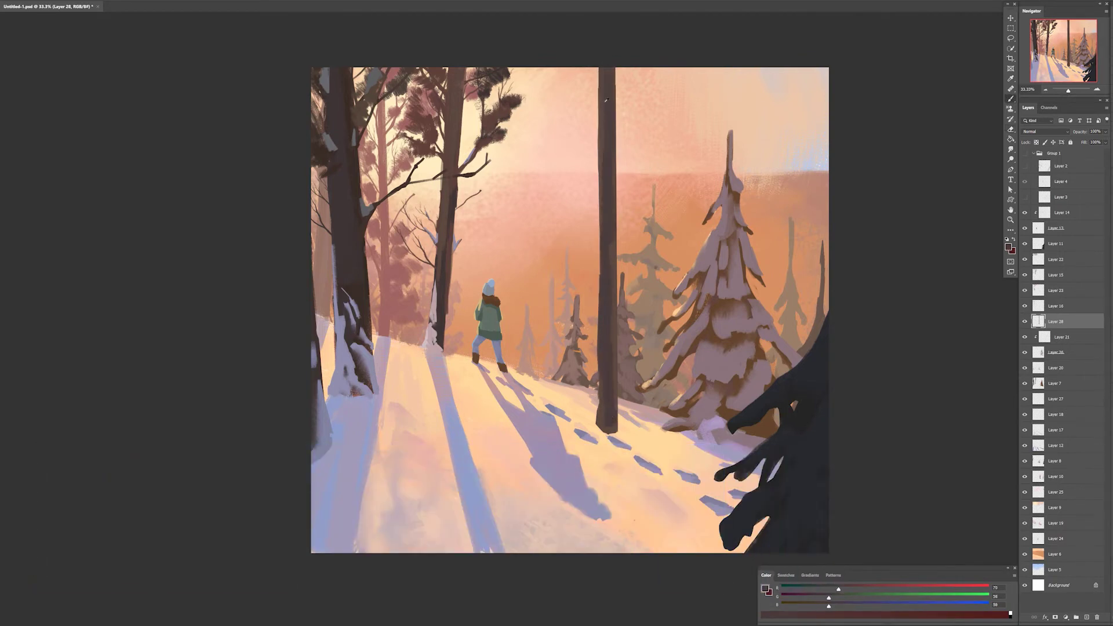
# - Paint bare branches on both sides of the new trunk in a sampled bark colour, erasing and undoing unwanted strokes
pyautogui.keyDown('alt'); pyautogui.click(606, 100); pyautogui.keyUp('alt')
pyautogui.moveTo(598, 99); pyautogui.dragTo(577, 67)
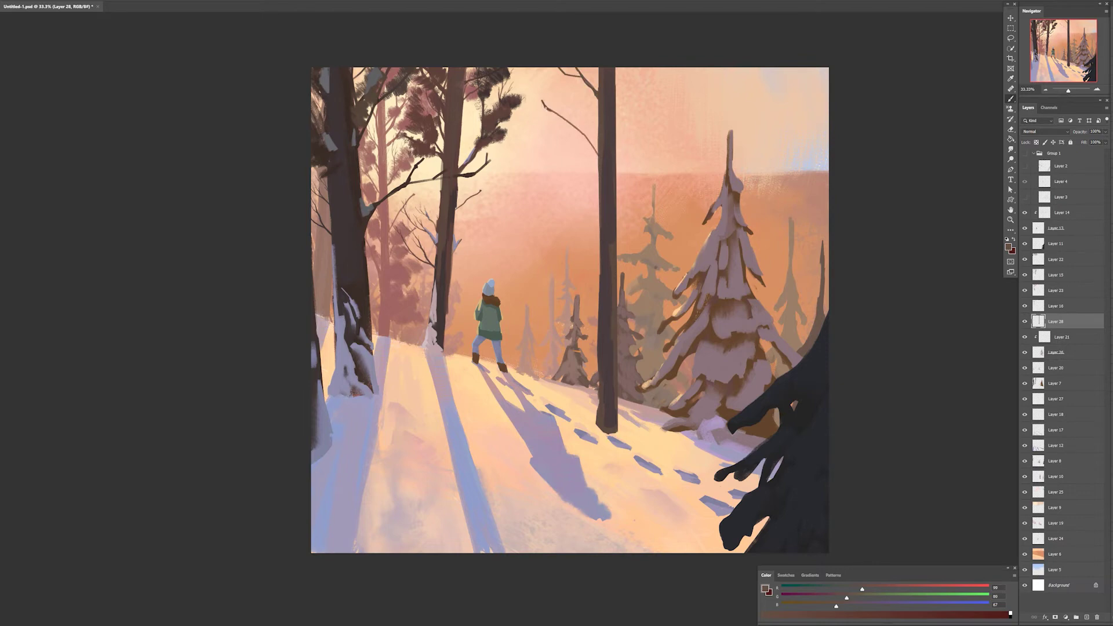
pyautogui.press('e')
pyautogui.moveTo(650, 82); pyautogui.dragTo(617, 142)
pyautogui.hotkey('ctrl', 'z')
pyautogui.moveTo(634, 114); pyautogui.dragTo(617, 157)
pyautogui.moveTo(635, 225); pyautogui.dragTo(649, 223)
pyautogui.keyDown('alt'); pyautogui.click(612, 231); pyautogui.keyUp('alt')
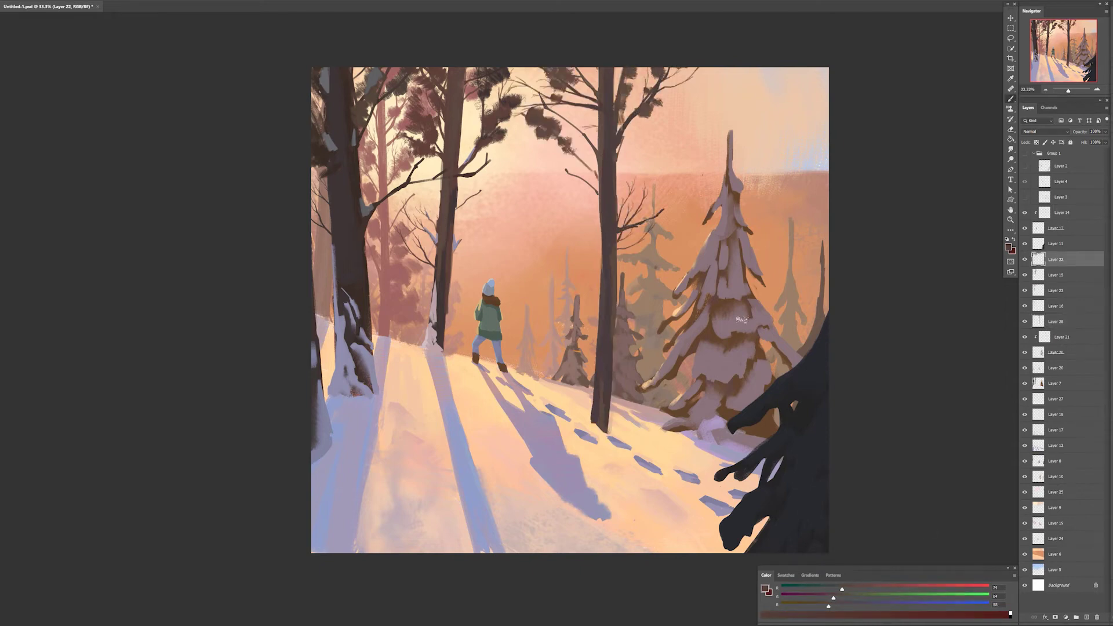
# - Paint dark foliage on the new tree's upper branches and in the sky corner above the large spruce
pyautogui.moveTo(552, 127); pyautogui.dragTo(539, 125)
pyautogui.moveTo(596, 155); pyautogui.dragTo(587, 136)
pyautogui.moveTo(597, 123)
pyautogui.mouseDown()
pyautogui.moveTo(550, 71)
pyautogui.moveTo(541, 88)
pyautogui.mouseUp()
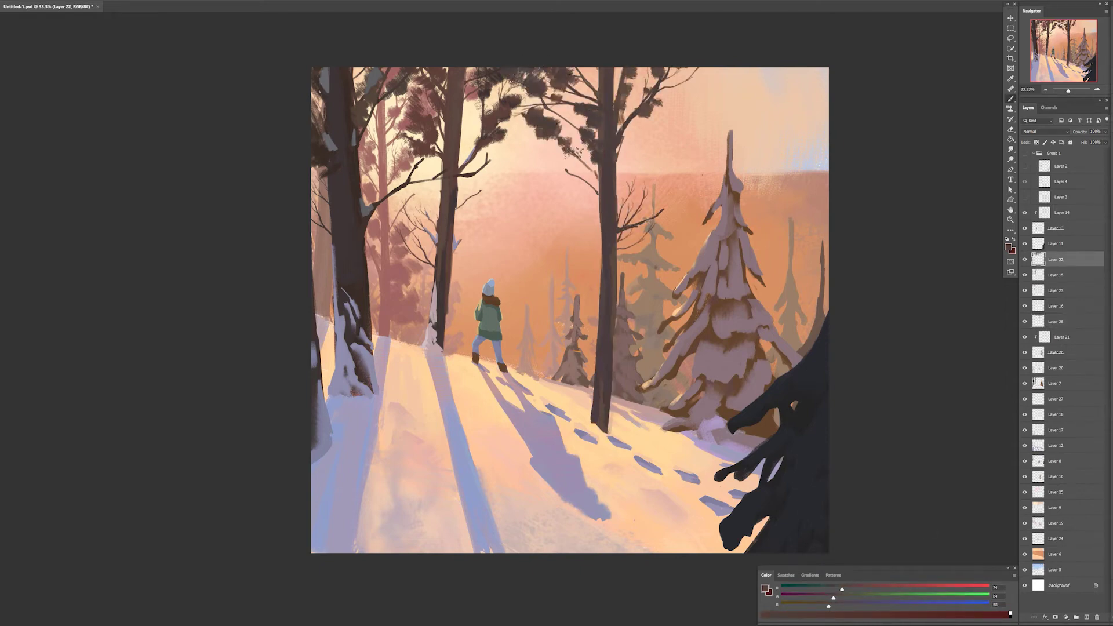
pyautogui.moveTo(576, 151); pyautogui.dragTo(565, 142)
pyautogui.moveTo(553, 109)
pyautogui.mouseDown()
pyautogui.moveTo(545, 98)
pyautogui.moveTo(572, 98)
pyautogui.mouseUp()
pyautogui.moveTo(545, 93); pyautogui.dragTo(526, 103)
pyautogui.moveTo(660, 71); pyautogui.dragTo(673, 77)
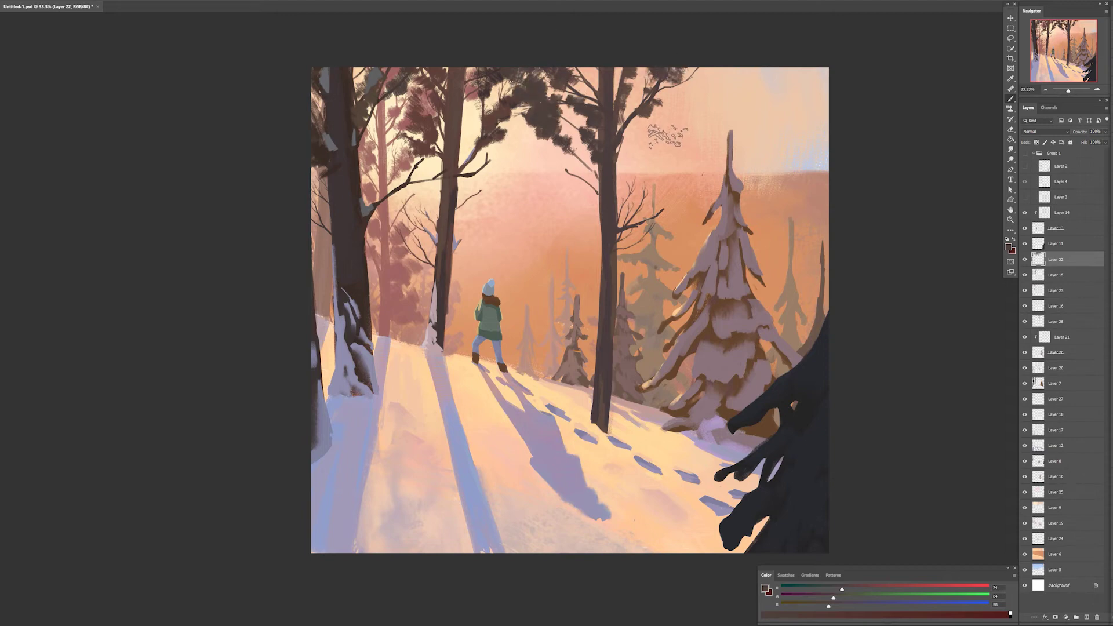
pyautogui.moveTo(777, 71)
pyautogui.mouseDown()
pyautogui.moveTo(771, 96)
pyautogui.moveTo(819, 144)
pyautogui.moveTo(820, 171)
pyautogui.mouseUp()
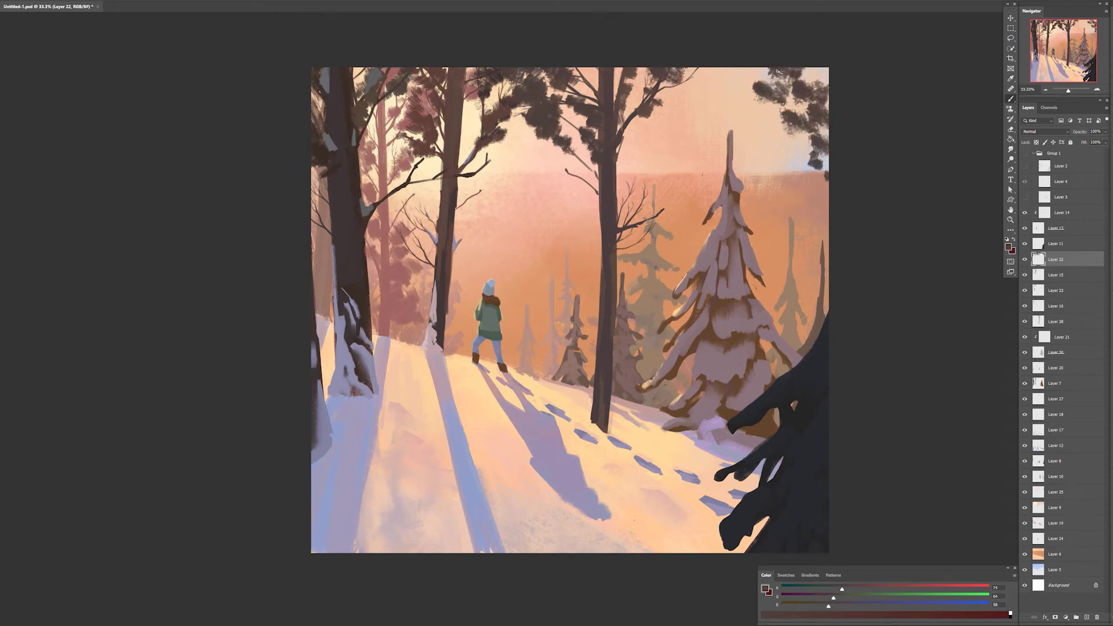
# - Pick a branch brush with a sampled dark colour and add bare branches beneath the foliage in the sky corner
pyautogui.rightClick(797, 108)
pyautogui.doubleClick(939, 228)
pyautogui.keyDown('alt'); pyautogui.click(804, 120); pyautogui.keyUp('alt')
pyautogui.rightClick(813, 144)
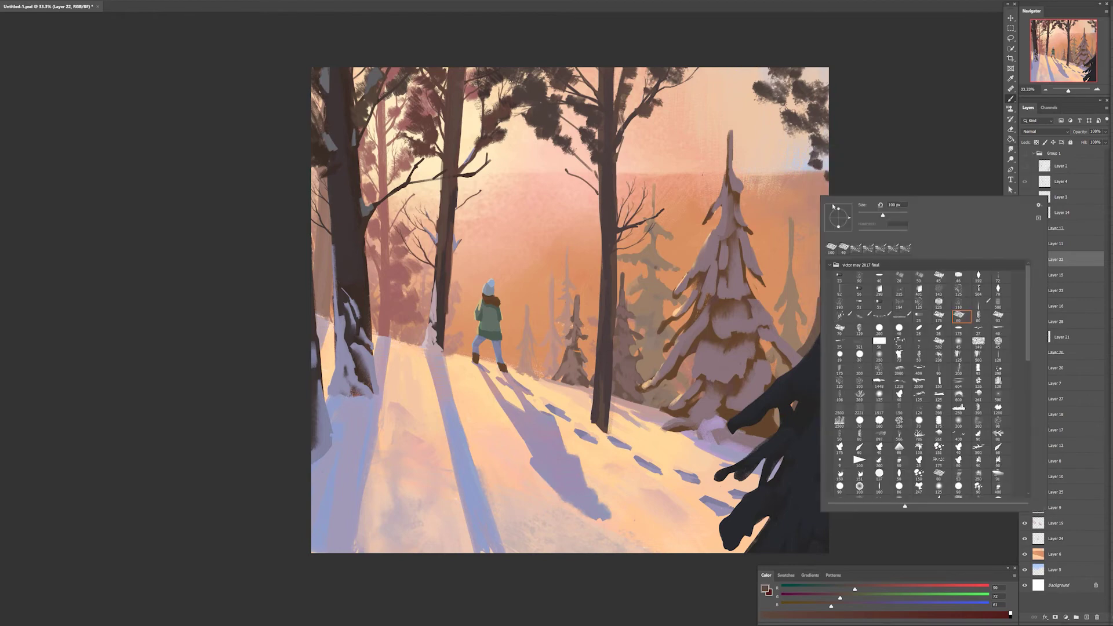
pyautogui.moveTo(1029, 323); pyautogui.dragTo(1029, 422)
pyautogui.click(981, 454)
pyautogui.rightClick(894, 139)
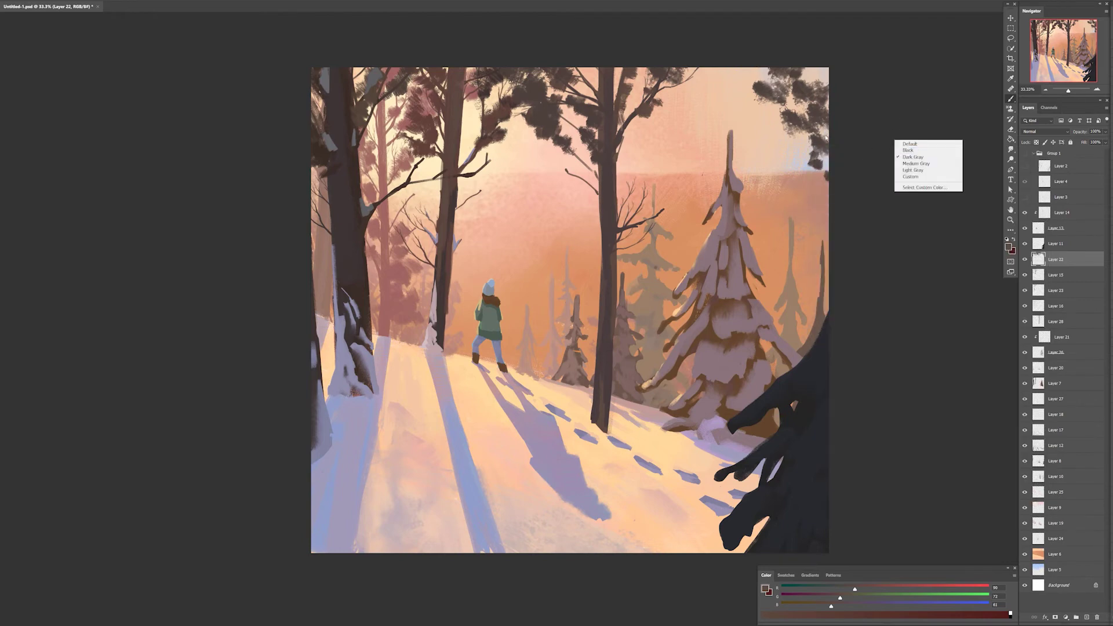
pyautogui.rightClick(791, 139)
pyautogui.keyDown('alt'); pyautogui.click(817, 124); pyautogui.keyUp('alt')
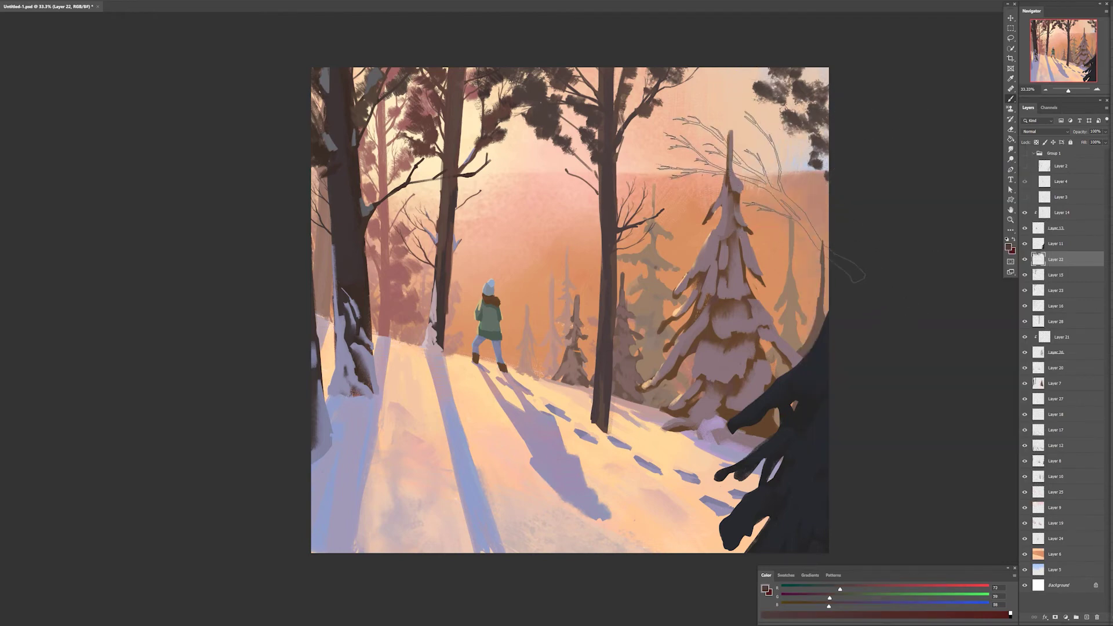
pyautogui.rightClick(828, 182)
pyautogui.press('Escape')
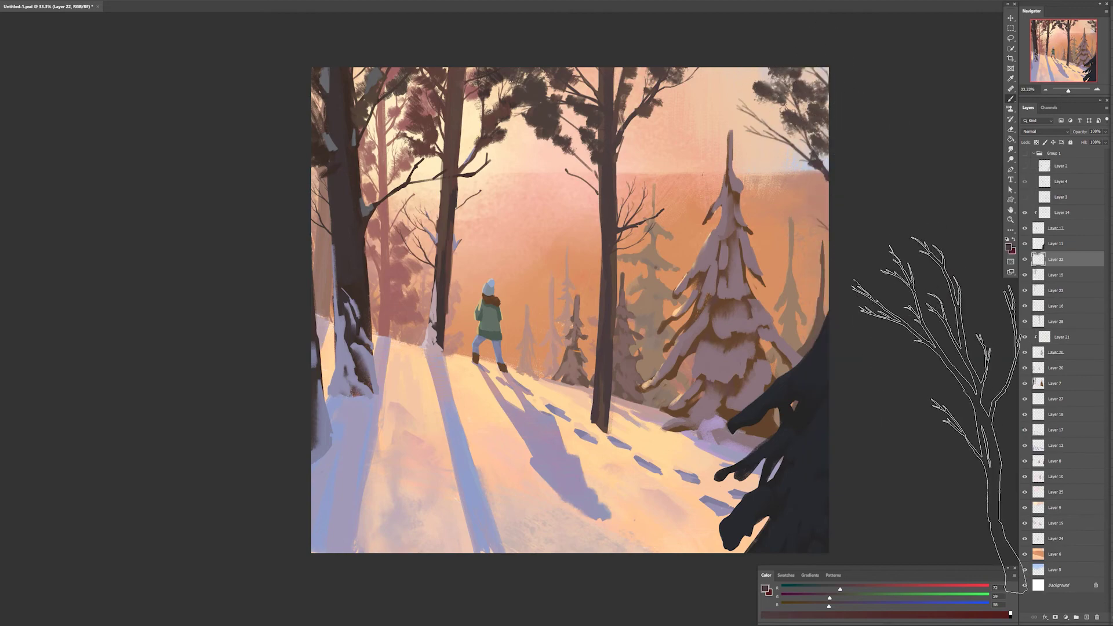
# - Select the dark foreground spruce's layer and enlarge the spruce with Free Transform
pyautogui.keyDown('ctrl'); pyautogui.rightClick(812, 387); pyautogui.keyUp('ctrl')
pyautogui.click(824, 387)
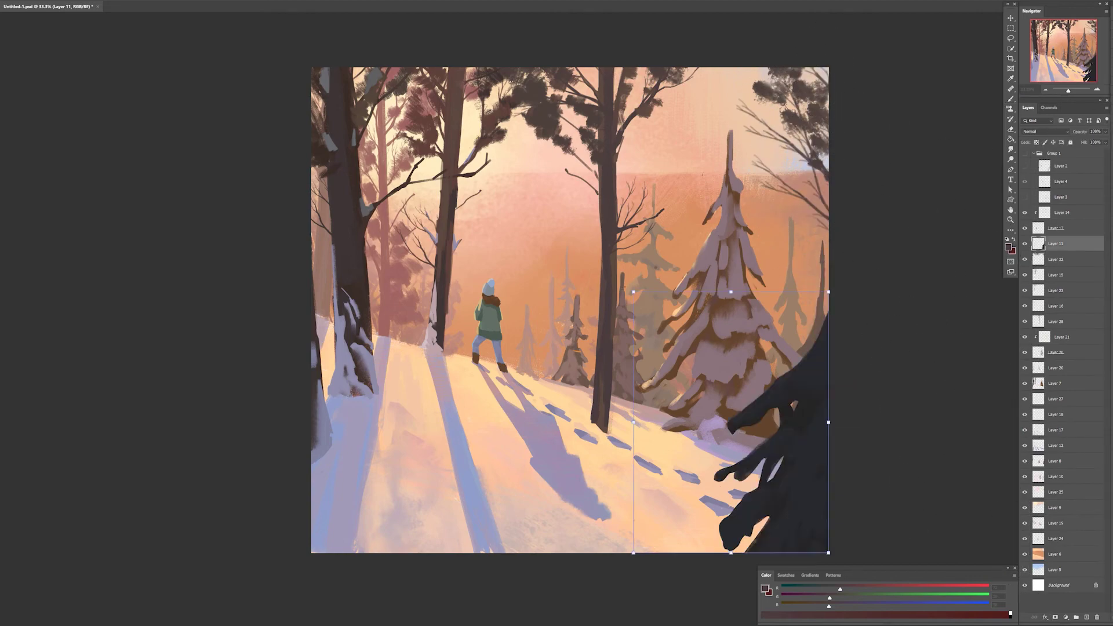
pyautogui.hotkey('ctrl', 't')
pyautogui.moveTo(638, 423); pyautogui.dragTo(610, 422)
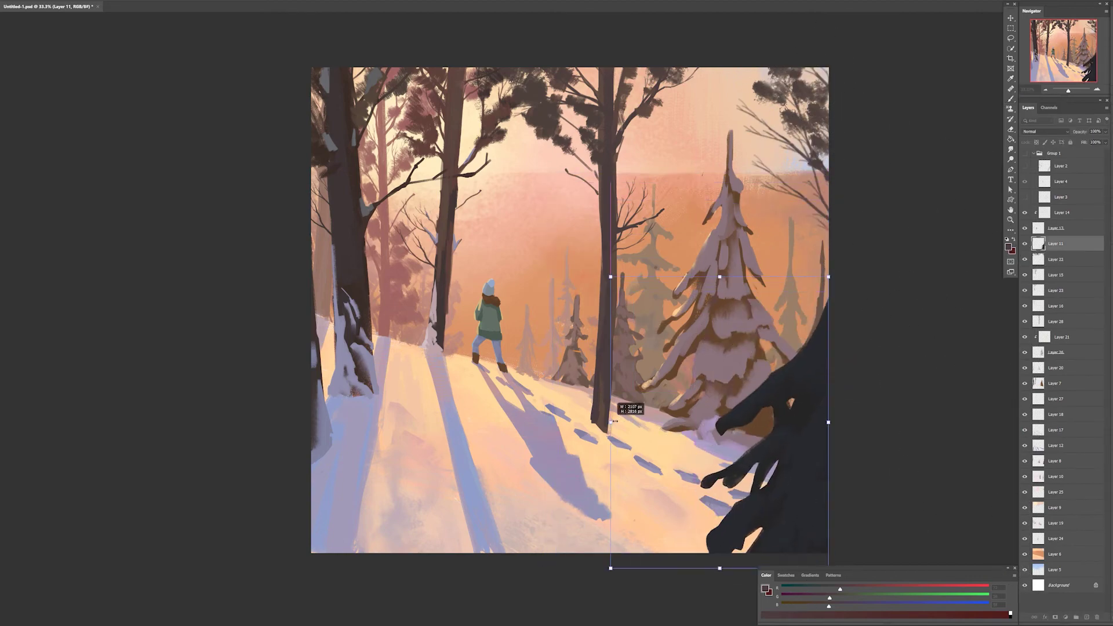
pyautogui.moveTo(828, 277); pyautogui.dragTo(828, 257)
pyautogui.press('Return')
# - Apply a Gaussian Blur of 16.6 pixels to the foreground spruce and adjust its tones with Curves
pyautogui.click(107, 1)
pyautogui.moveTo(134, 65)
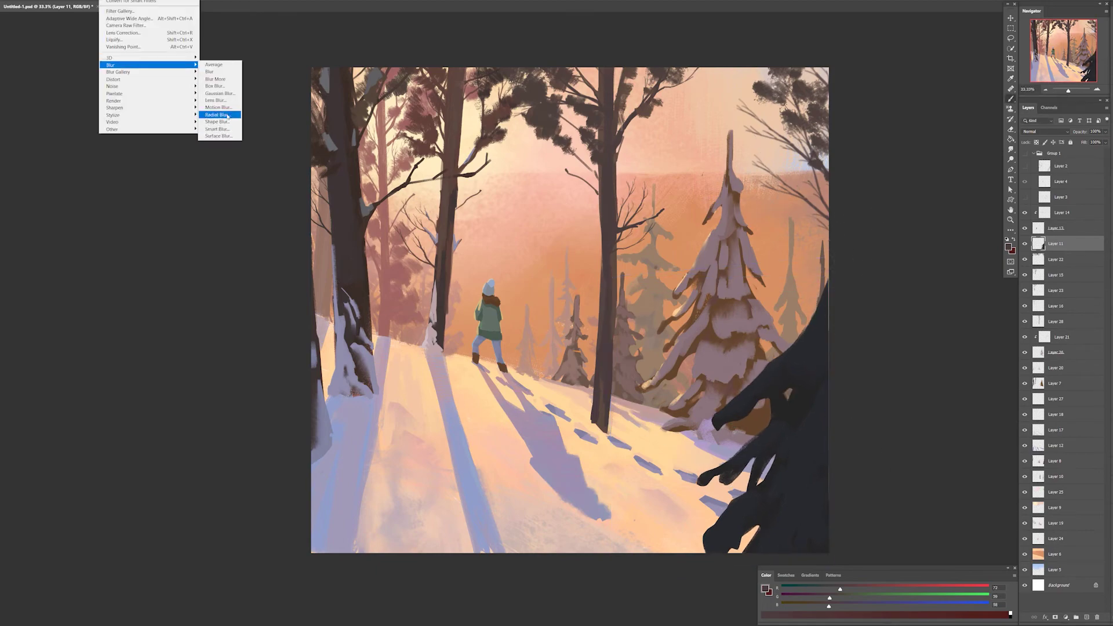
pyautogui.click(219, 97)
pyautogui.moveTo(208, 222); pyautogui.dragTo(201, 224)
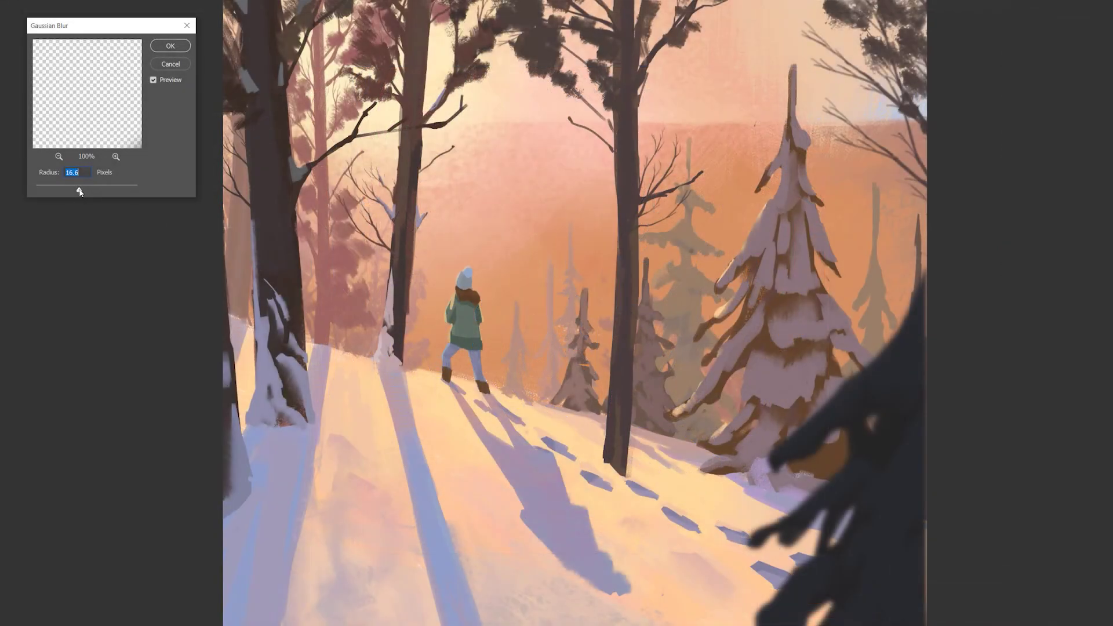
pyautogui.press('Return')
pyautogui.hotkey('ctrl', 'm')
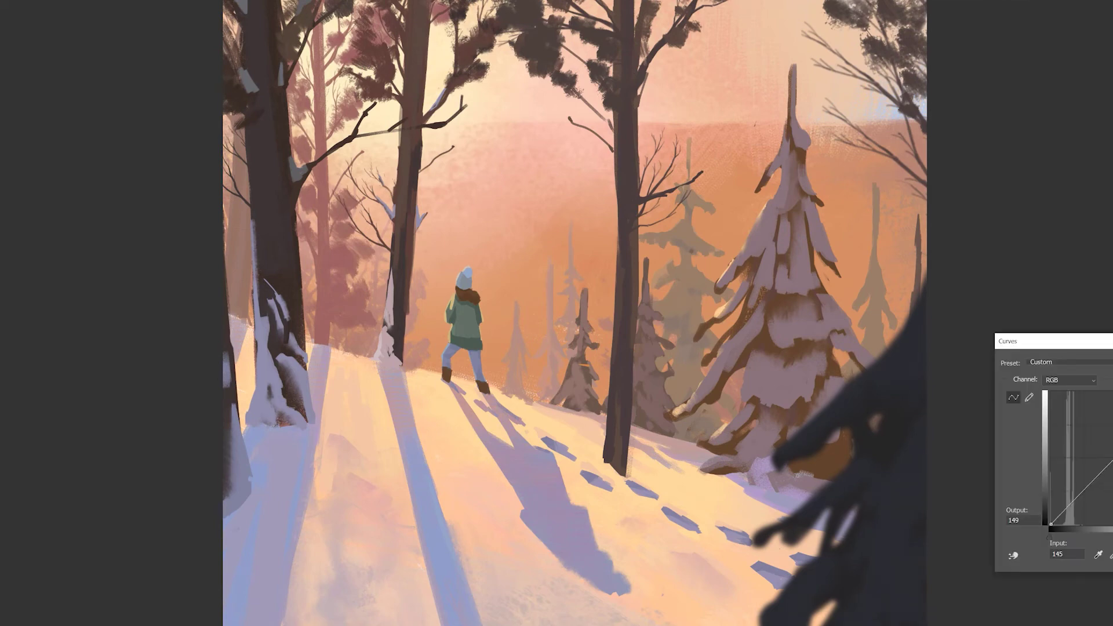
pyautogui.press('Return')
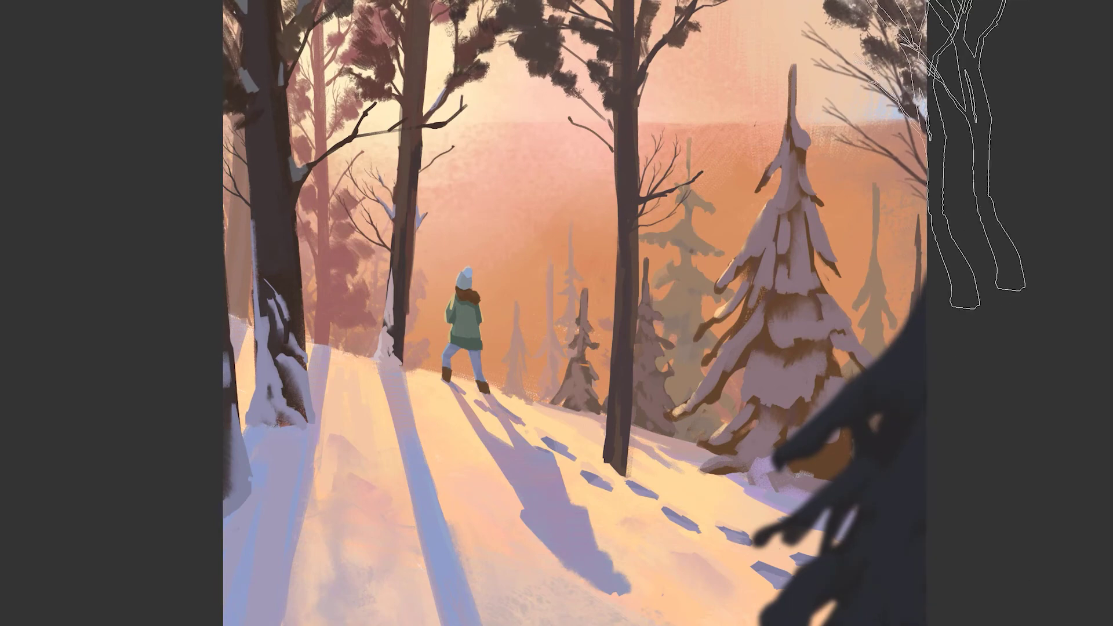
# - Paint dark foliage clumps on the bare branches in the upper-right sky corner with a foliage brush and erase the excess
pyautogui.rightClick(870, 55)
pyautogui.click(1065, 217)
pyautogui.moveTo(811, 21); pyautogui.dragTo(848, 62)
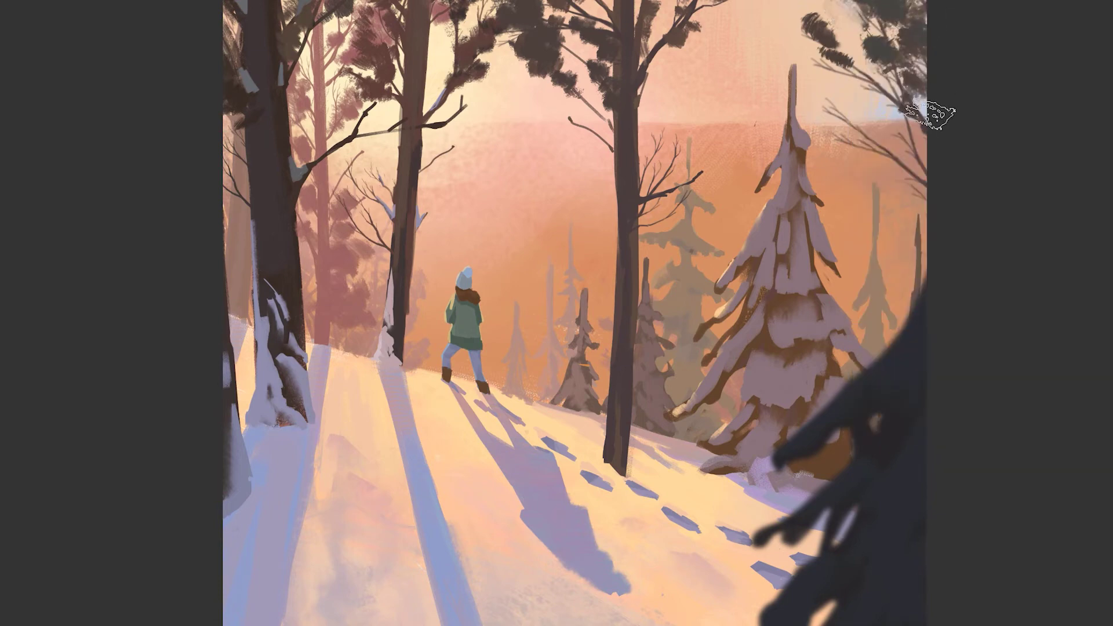
pyautogui.moveTo(888, 123)
pyautogui.mouseDown()
pyautogui.moveTo(851, 119)
pyautogui.moveTo(861, 103)
pyautogui.moveTo(887, 141)
pyautogui.moveTo(850, 110)
pyautogui.mouseUp()
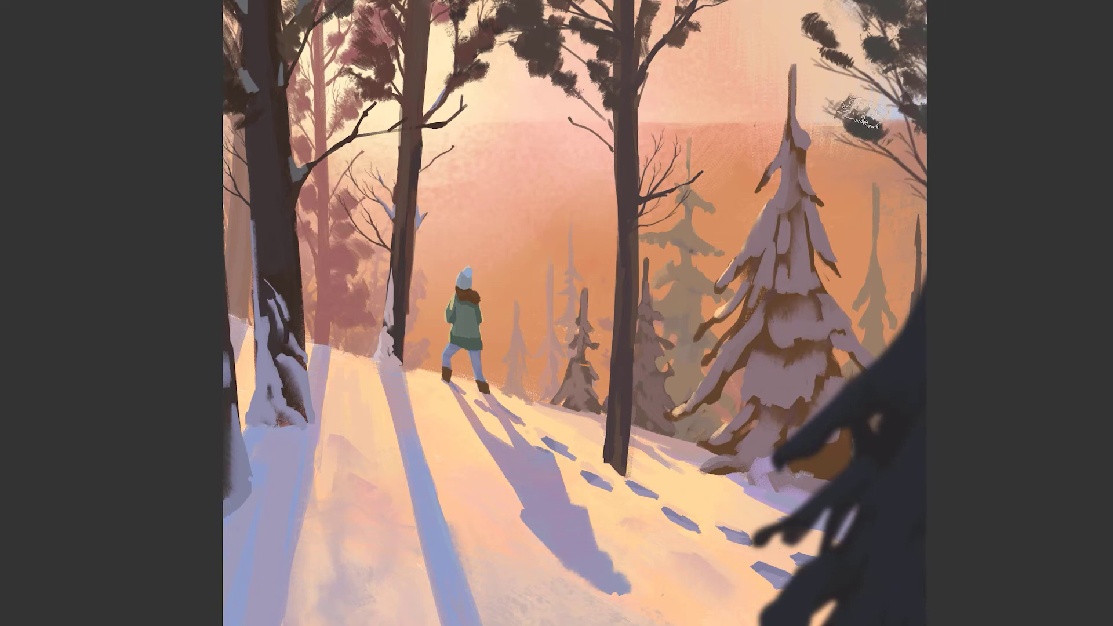
pyautogui.moveTo(911, 141)
pyautogui.mouseDown()
pyautogui.moveTo(919, 115)
pyautogui.moveTo(922, 174)
pyautogui.mouseUp()
pyautogui.press('e')
pyautogui.moveTo(869, 127)
pyautogui.mouseDown()
pyautogui.moveTo(853, 116)
pyautogui.moveTo(880, 132)
pyautogui.moveTo(864, 137)
pyautogui.mouseUp()
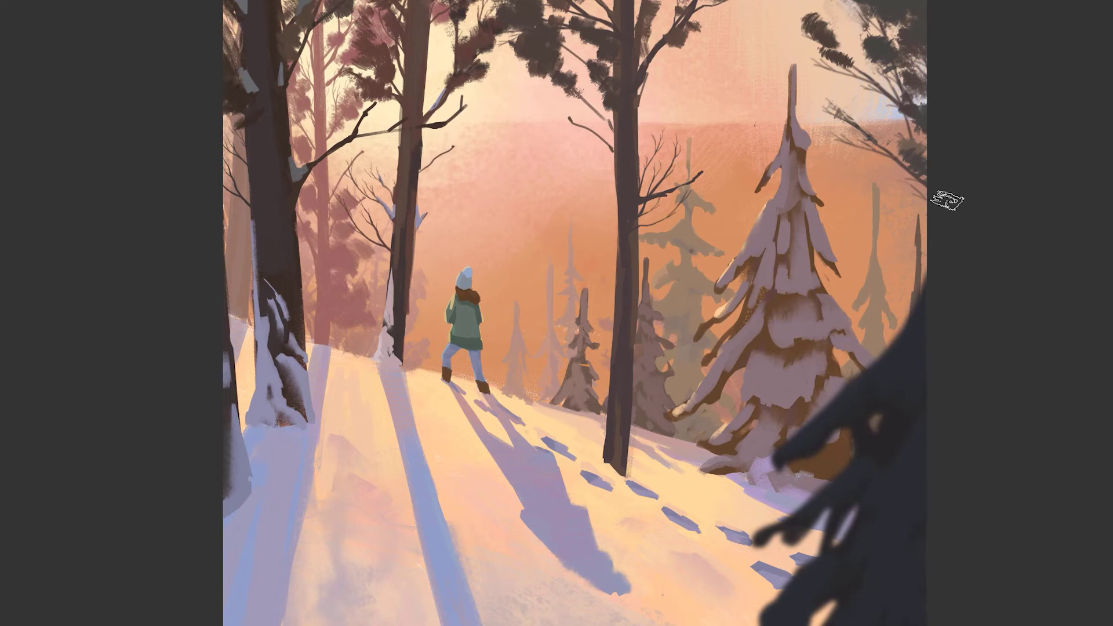
# - Pick a small brush, select the snow shadow's layer and paint a mauve edge along the left tree's long shadow
pyautogui.rightClick(493, 461)
pyautogui.click(356, 538)
pyautogui.moveTo(296, 504); pyautogui.dragTo(280, 603)
pyautogui.hotkey('ctrl', 'z')
pyautogui.keyDown('ctrl'); pyautogui.rightClick(290, 555); pyautogui.keyUp('ctrl')
pyautogui.click(295, 564)
pyautogui.moveTo(294, 542); pyautogui.dragTo(279, 623)
pyautogui.moveTo(312, 467); pyautogui.dragTo(301, 535)
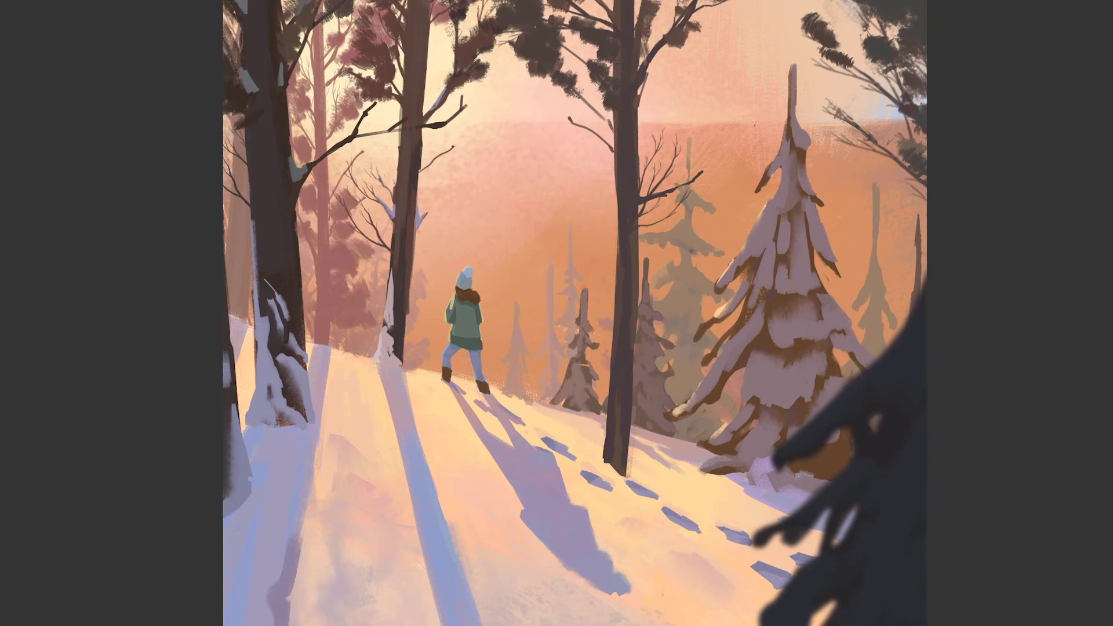
pyautogui.moveTo(317, 436); pyautogui.dragTo(303, 539)
# - Try painting a mauve edge along the middle tree's shadow on the snow
pyautogui.moveTo(411, 513); pyautogui.dragTo(427, 573)
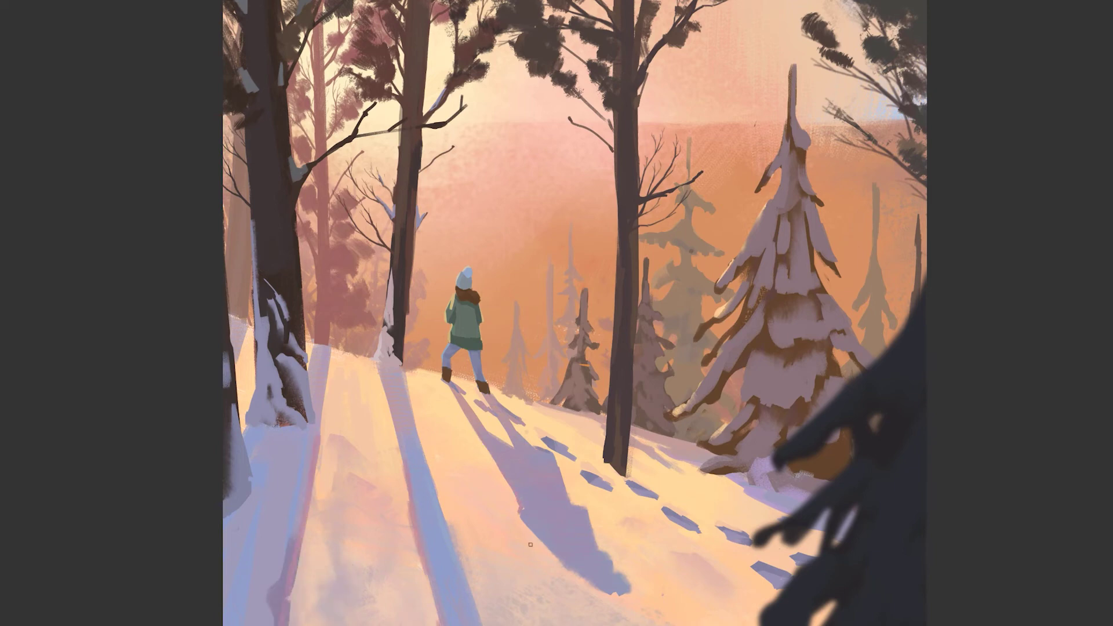
pyautogui.hotkey('ctrl', 'z')
pyautogui.hotkey('ctrl', 'z')
pyautogui.hotkey('ctrl', 'z')
pyautogui.moveTo(419, 530)
pyautogui.mouseDown()
pyautogui.moveTo(438, 623)
pyautogui.moveTo(425, 554)
pyautogui.mouseUp()
pyautogui.hotkey('ctrl', 'z')
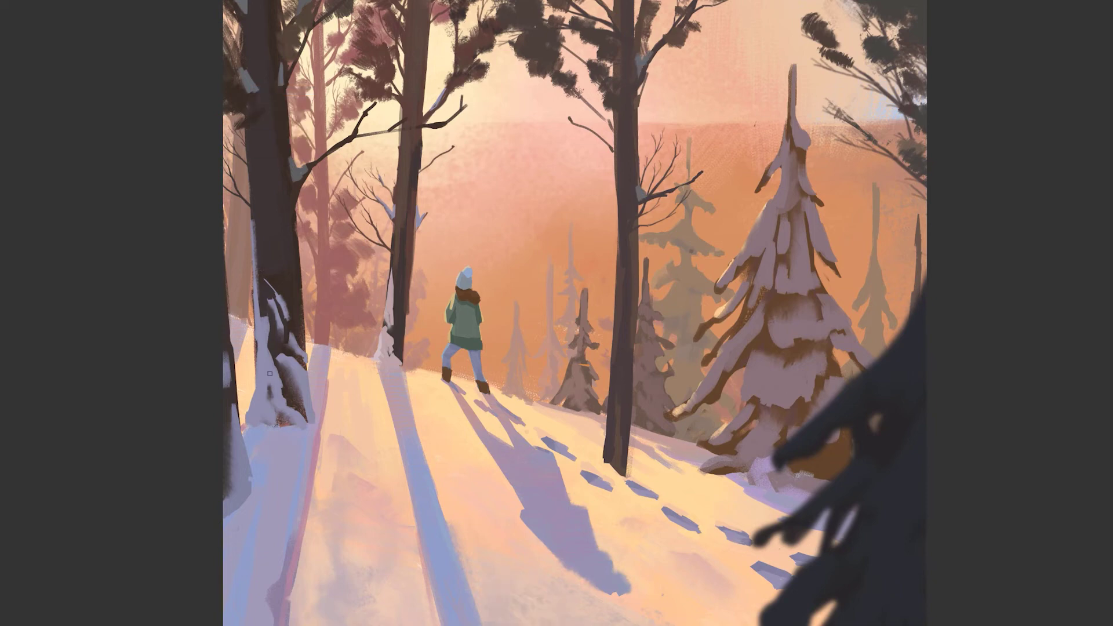
# - Paint pale snow patches along the new trunk and its base, and bluer shading in the left foreground snow shadow
pyautogui.moveTo(609, 441)
pyautogui.mouseDown()
pyautogui.moveTo(599, 467)
pyautogui.moveTo(630, 365)
pyautogui.mouseUp()
pyautogui.moveTo(631, 418)
pyautogui.mouseDown()
pyautogui.moveTo(635, 471)
pyautogui.moveTo(618, 470)
pyautogui.mouseUp()
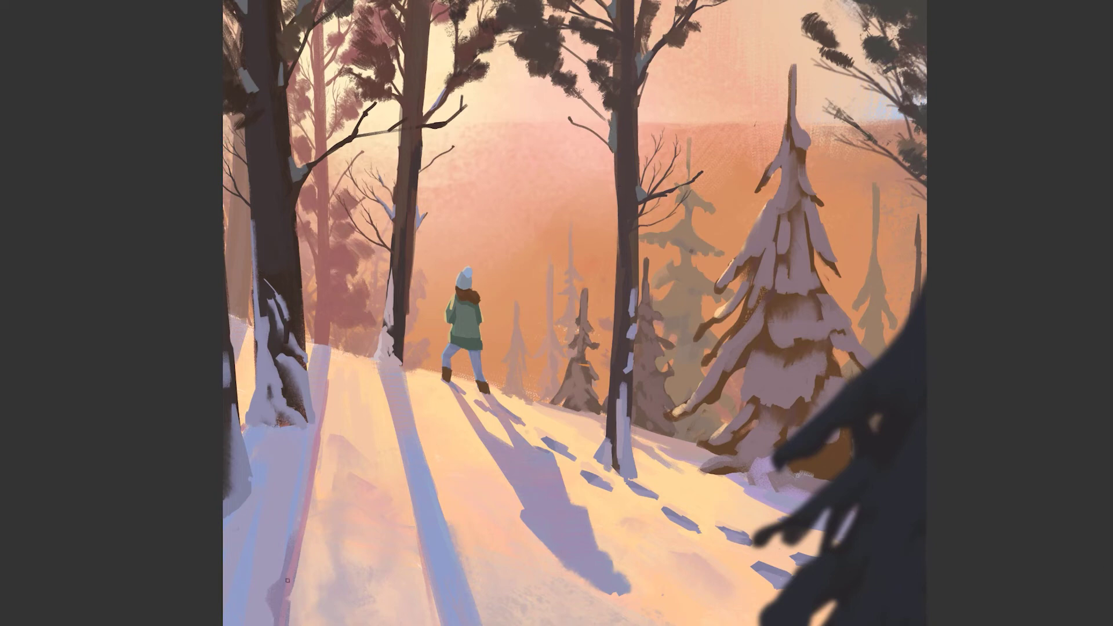
pyautogui.moveTo(239, 601)
pyautogui.mouseDown()
pyautogui.moveTo(242, 502)
pyautogui.moveTo(259, 510)
pyautogui.moveTo(250, 618)
pyautogui.mouseUp()
pyautogui.moveTo(271, 435); pyautogui.dragTo(257, 452)
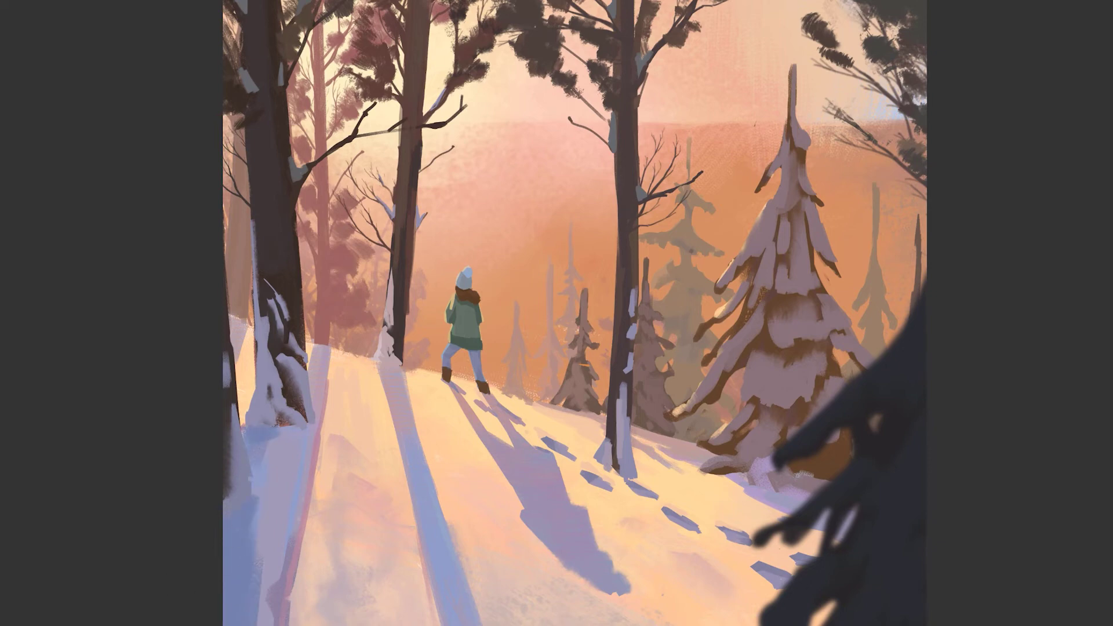
pyautogui.moveTo(780, 496); pyautogui.dragTo(803, 506)
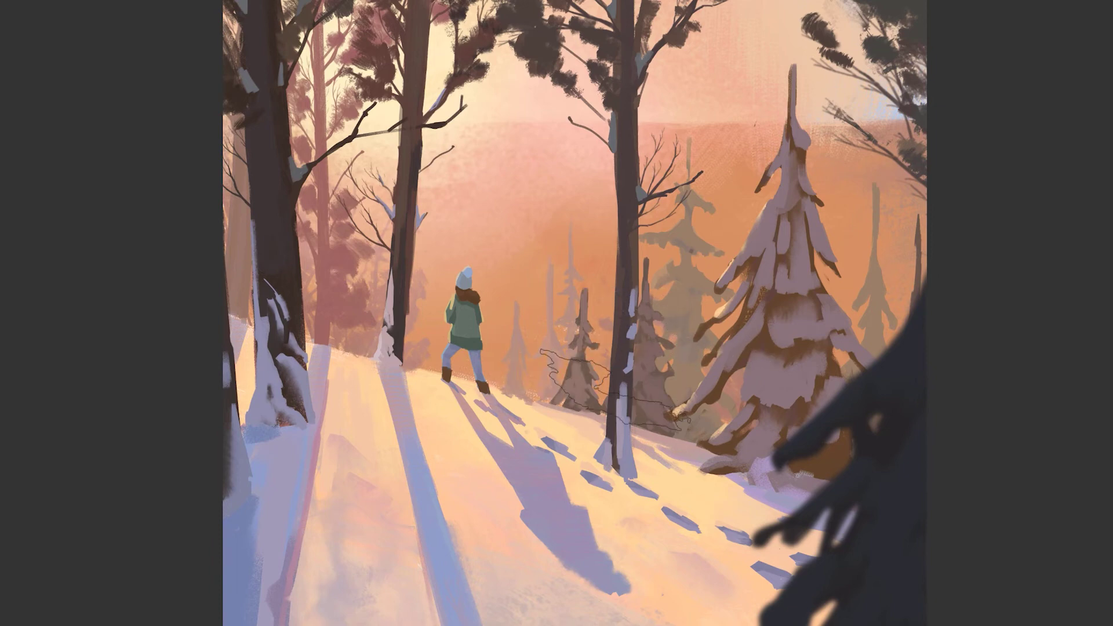
# - Brush pale mist across the foot of the distant trees and erase the excess beside the large spruce
pyautogui.moveTo(565, 389)
pyautogui.mouseDown()
pyautogui.moveTo(822, 375)
pyautogui.moveTo(870, 331)
pyautogui.mouseUp()
pyautogui.moveTo(376, 362); pyautogui.dragTo(255, 308)
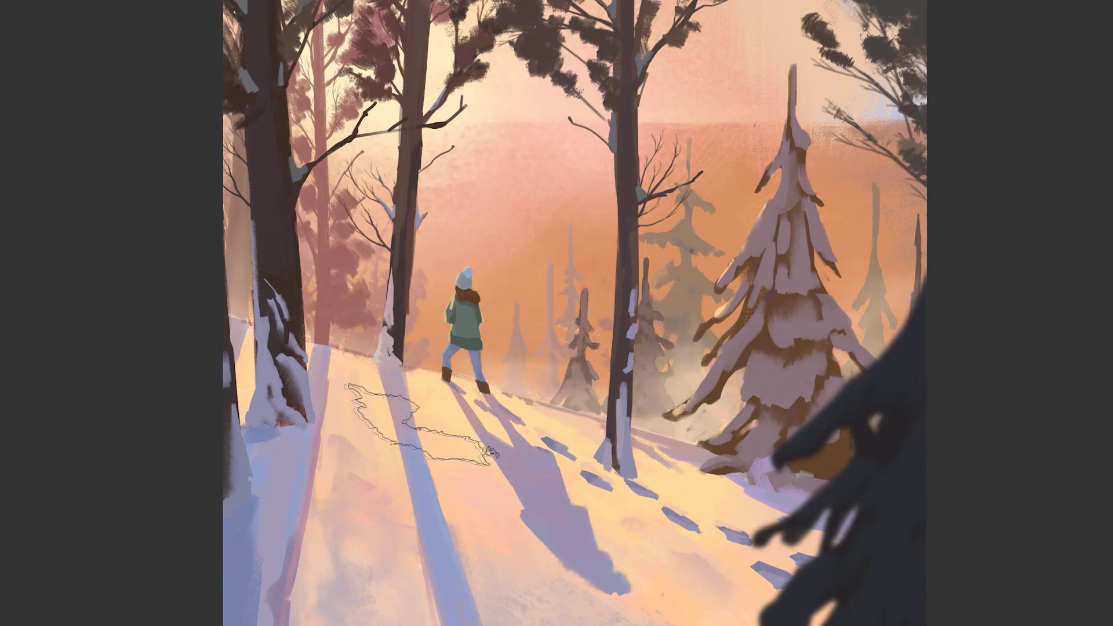
pyautogui.rightClick(722, 318)
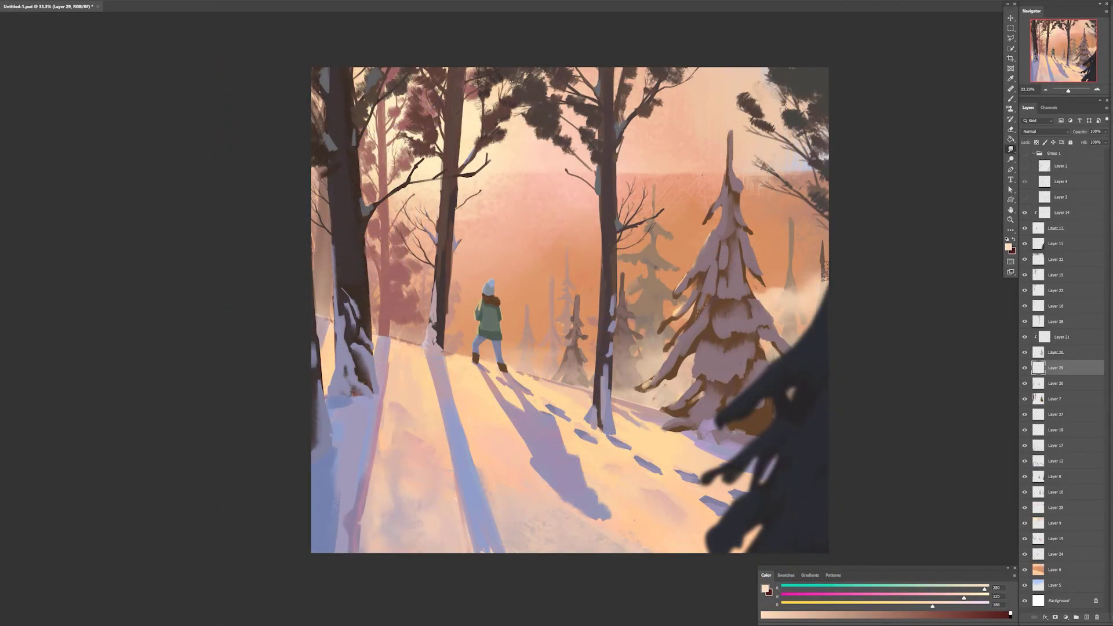
pyautogui.press('e')
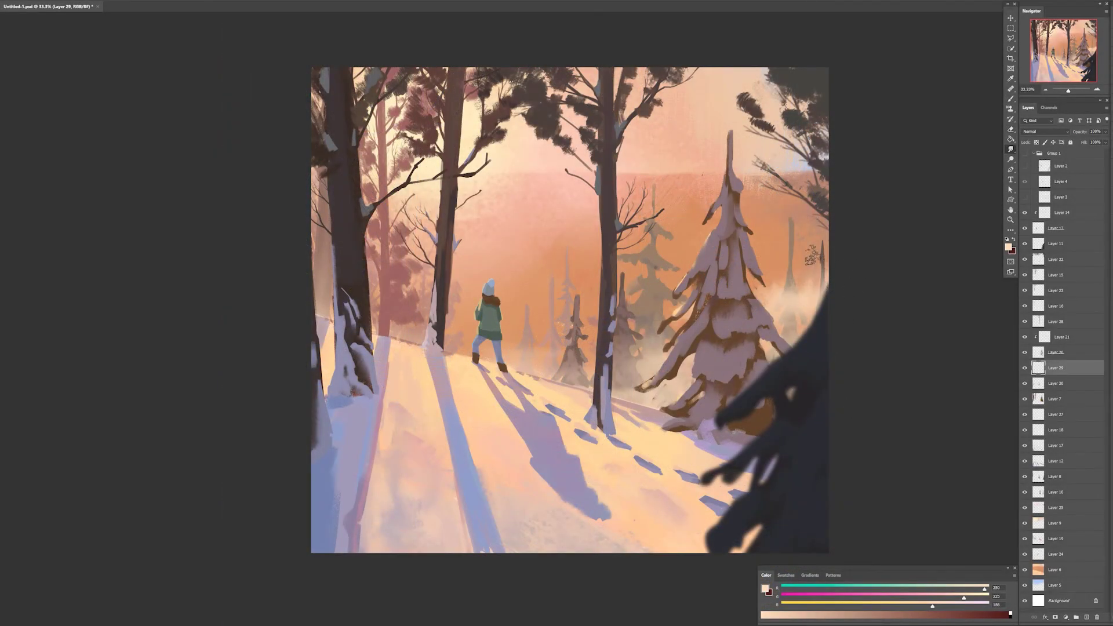
pyautogui.moveTo(852, 316); pyautogui.dragTo(789, 299)
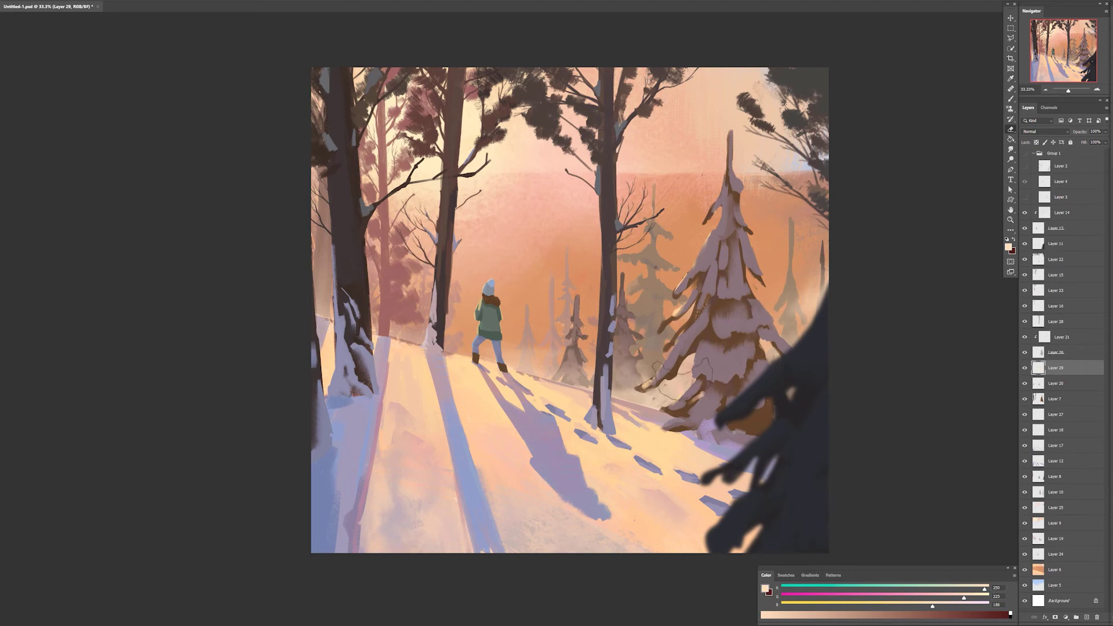
# - Build up the mist behind the snowy spruce with different texture brushes and soften it with the Smudge tool
pyautogui.press('b')
pyautogui.rightClick(435, 342)
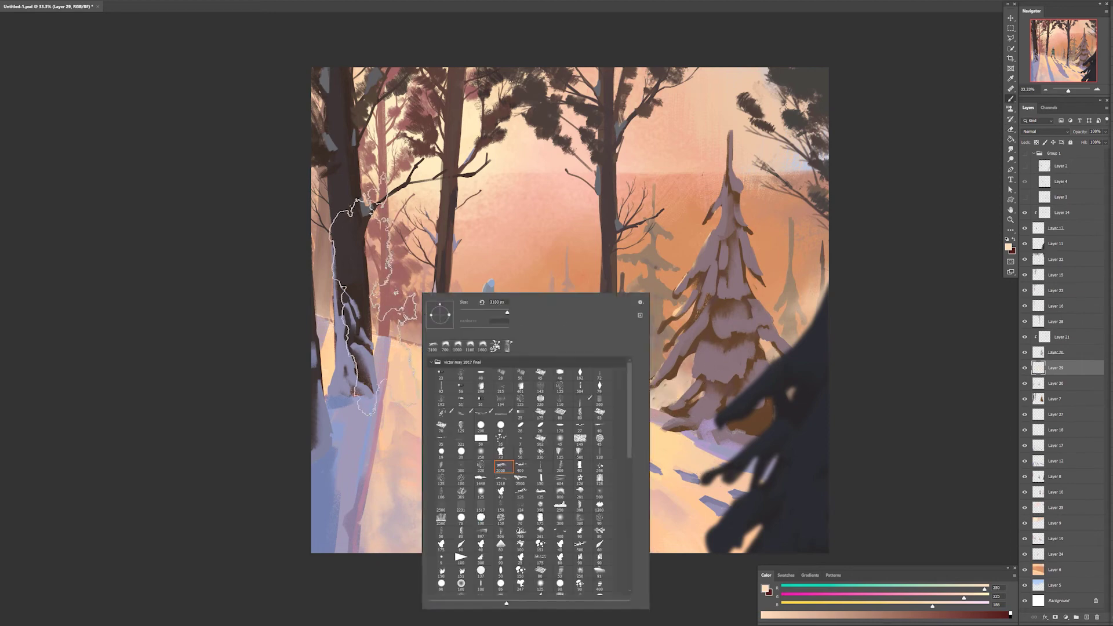
pyautogui.click(361, 299)
pyautogui.rightClick(603, 360)
pyautogui.doubleClick(671, 445)
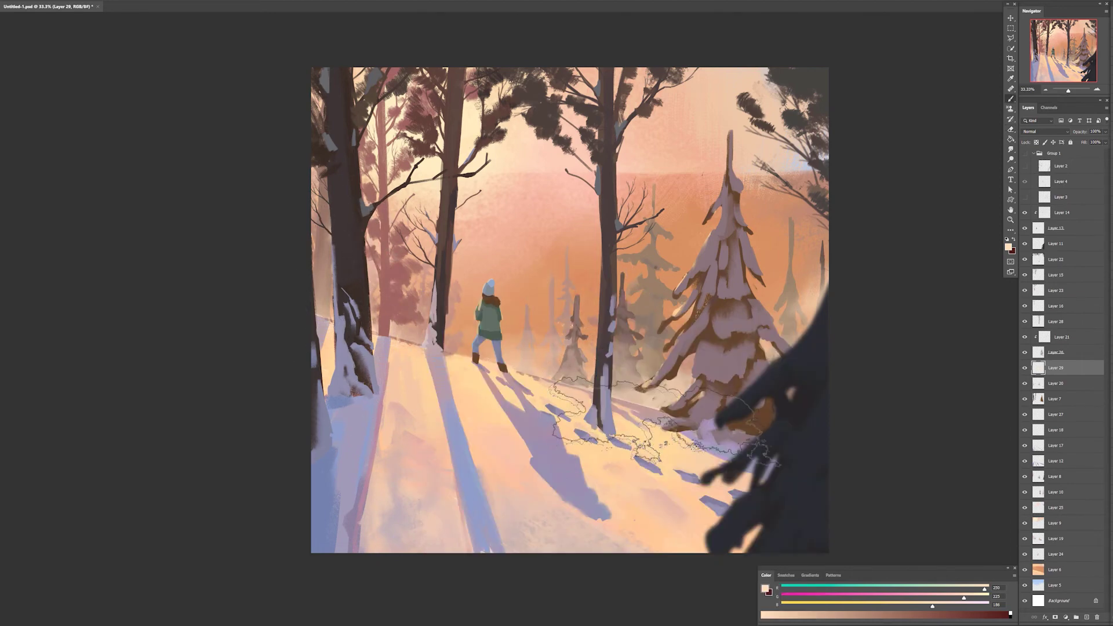
pyautogui.rightClick(641, 376)
pyautogui.doubleClick(729, 490)
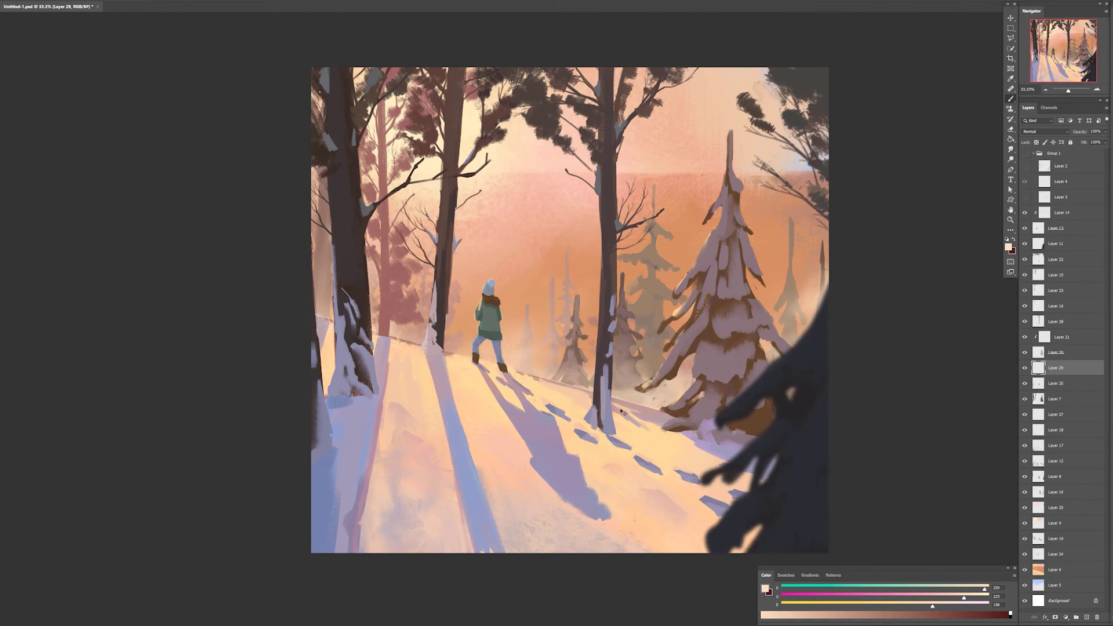
pyautogui.press('r')
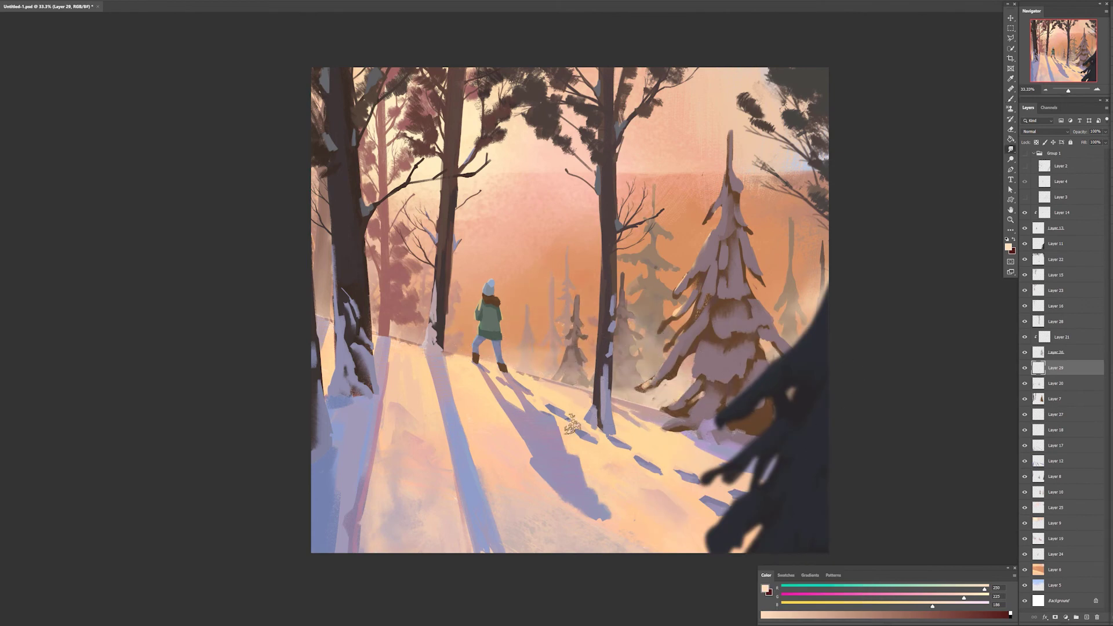
# - Try a textured brush over the lower branches of the large snowy spruce
pyautogui.press('b')
pyautogui.rightClick(726, 298)
pyautogui.click(867, 476)
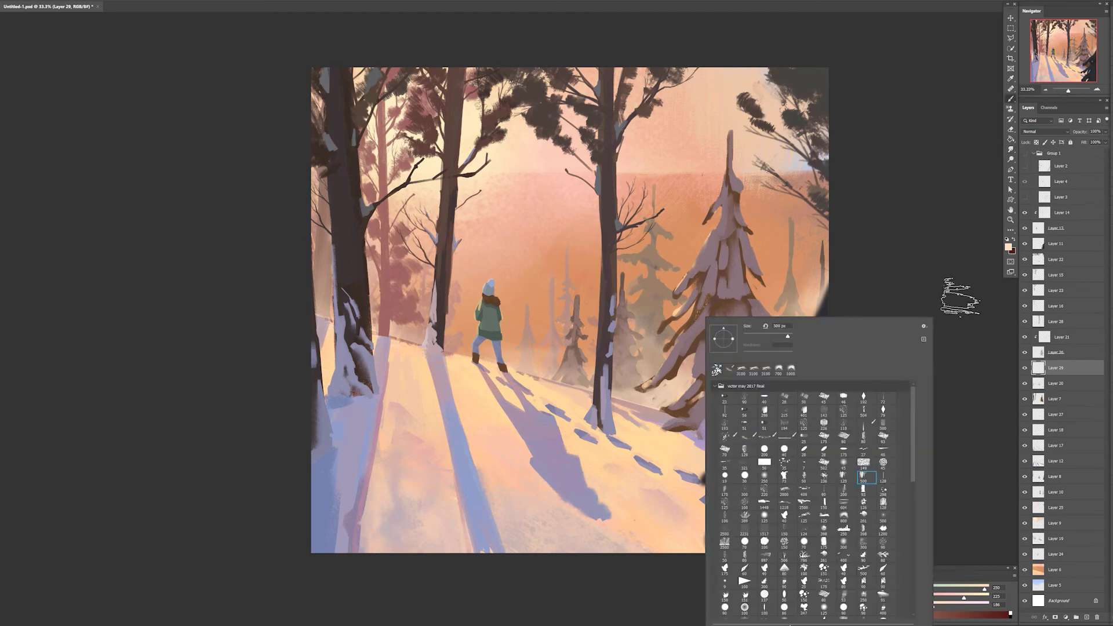
pyautogui.click(962, 295)
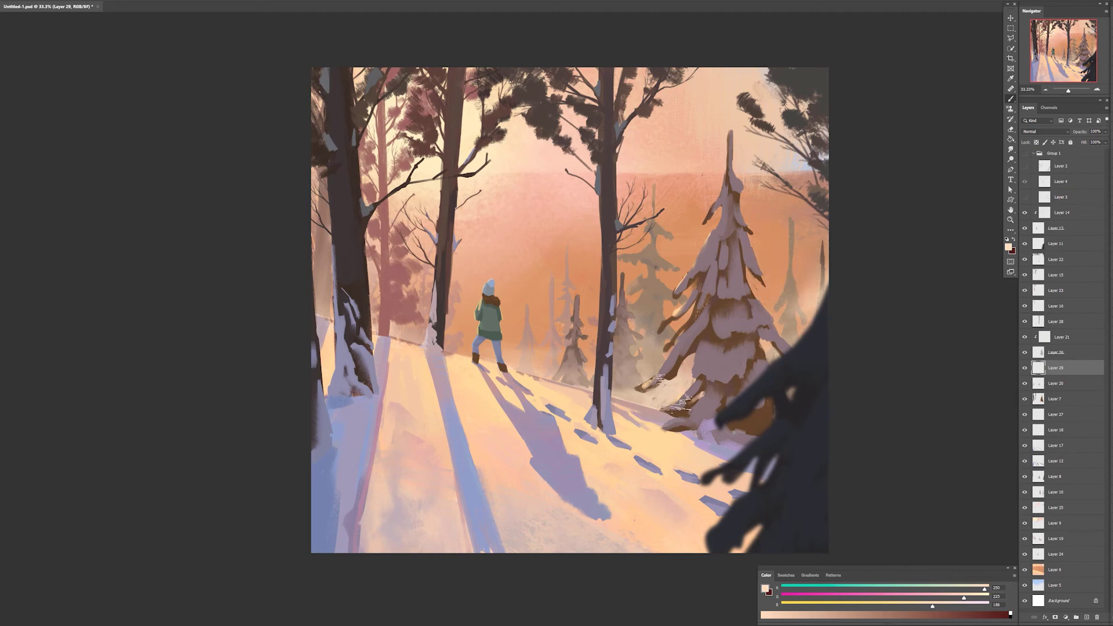
# - Select the foreground snow layer and paint over the left snow shadow with sampled blue and lavender tones
pyautogui.rightClick(622, 346)
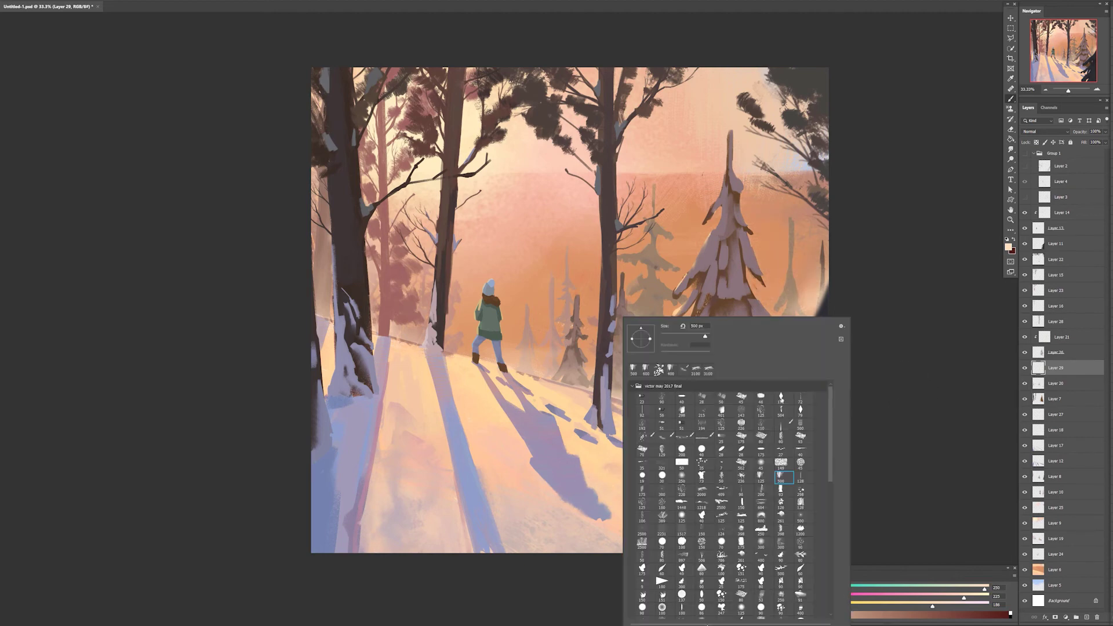
pyautogui.keyDown('alt'); pyautogui.click(468, 490); pyautogui.keyUp('alt')
pyautogui.keyDown('ctrl'); pyautogui.click(342, 473); pyautogui.keyUp('ctrl')
pyautogui.keyDown('alt'); pyautogui.click(334, 484); pyautogui.keyUp('alt')
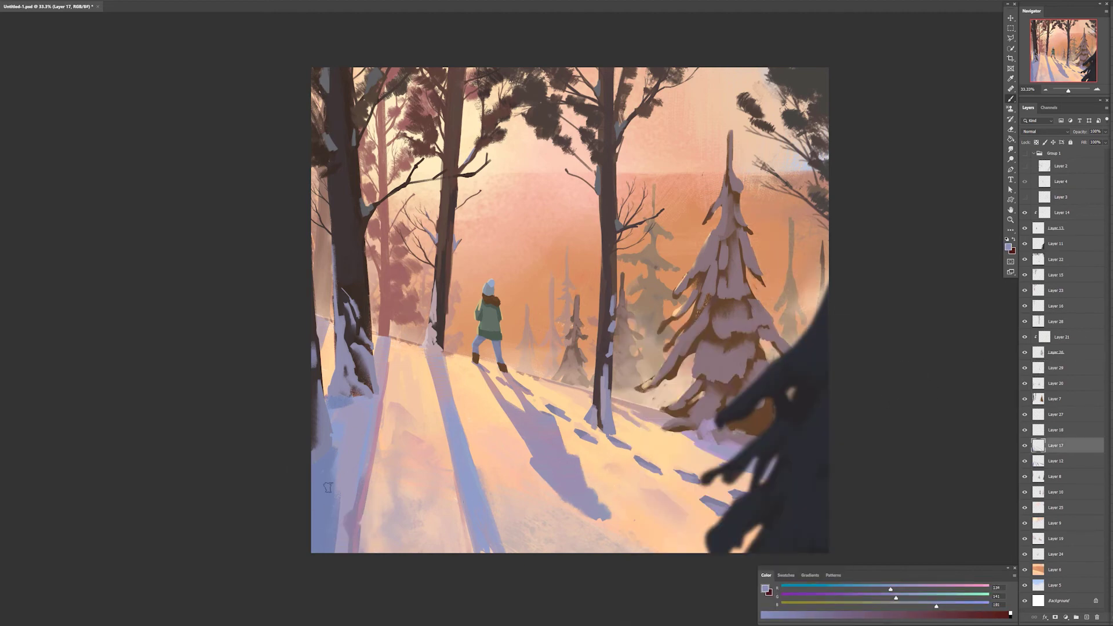
pyautogui.moveTo(331, 486); pyautogui.dragTo(319, 542)
pyautogui.keyDown('alt'); pyautogui.click(341, 445); pyautogui.keyUp('alt')
pyautogui.moveTo(341, 444); pyautogui.dragTo(334, 548)
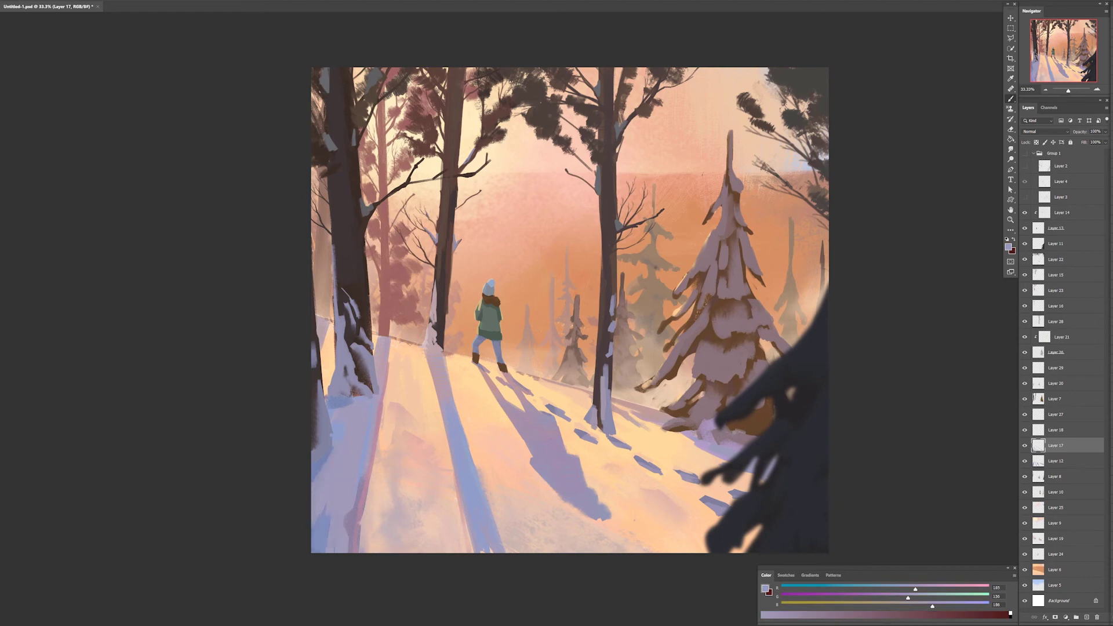
# - Select the new trunk's layer and touch up its snow edge using the Eraser and a sampled grey-lavender colour
pyautogui.keyDown('ctrl'); pyautogui.click(614, 309); pyautogui.keyUp('ctrl')
pyautogui.rightClick(613, 307)
pyautogui.press('e')
pyautogui.keyDown('alt'); pyautogui.click(614, 318); pyautogui.keyUp('alt')
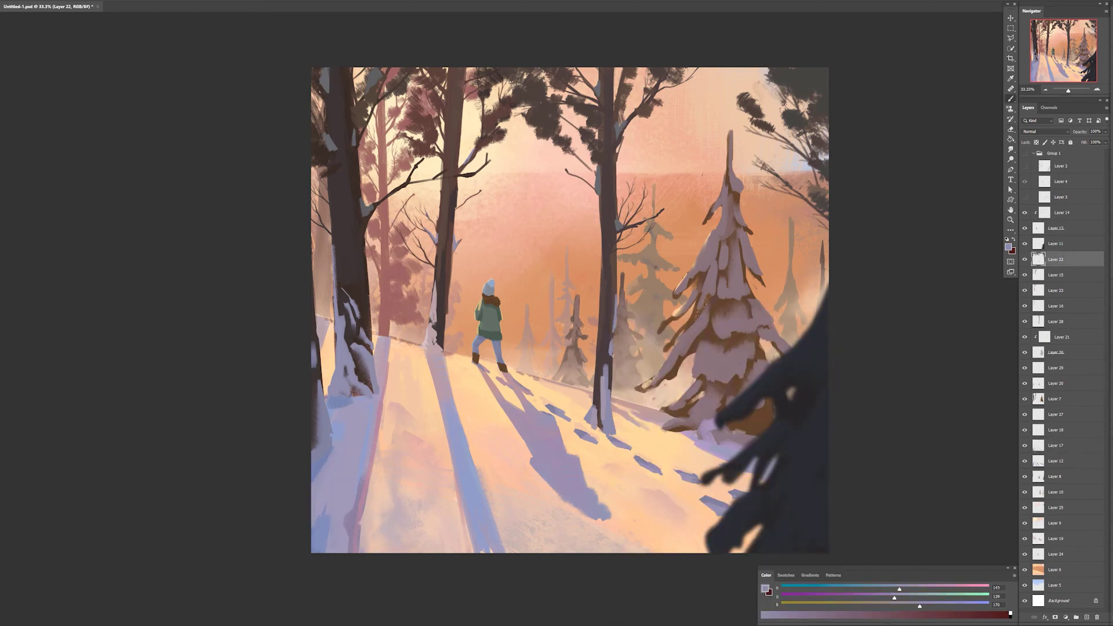
# - Return to the snow layer and paint textured strokes in a sampled shadow lavender across the foreground snow
pyautogui.keyDown('ctrl'); pyautogui.click(485, 523); pyautogui.keyUp('ctrl')
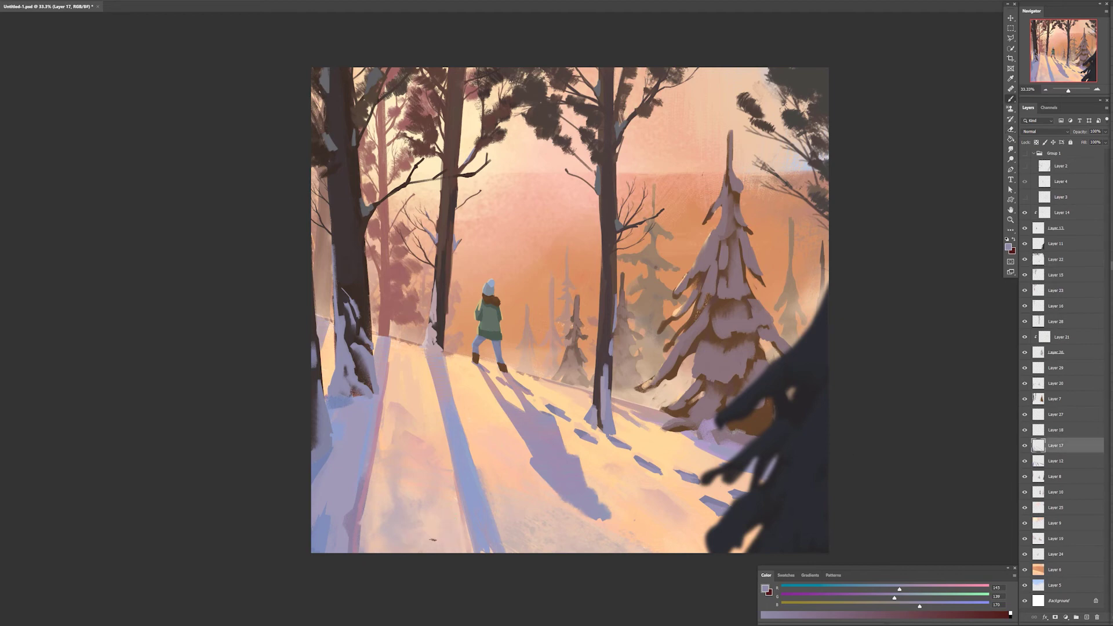
pyautogui.keyDown('alt'); pyautogui.click(482, 523); pyautogui.keyUp('alt')
pyautogui.moveTo(472, 515); pyautogui.dragTo(692, 543)
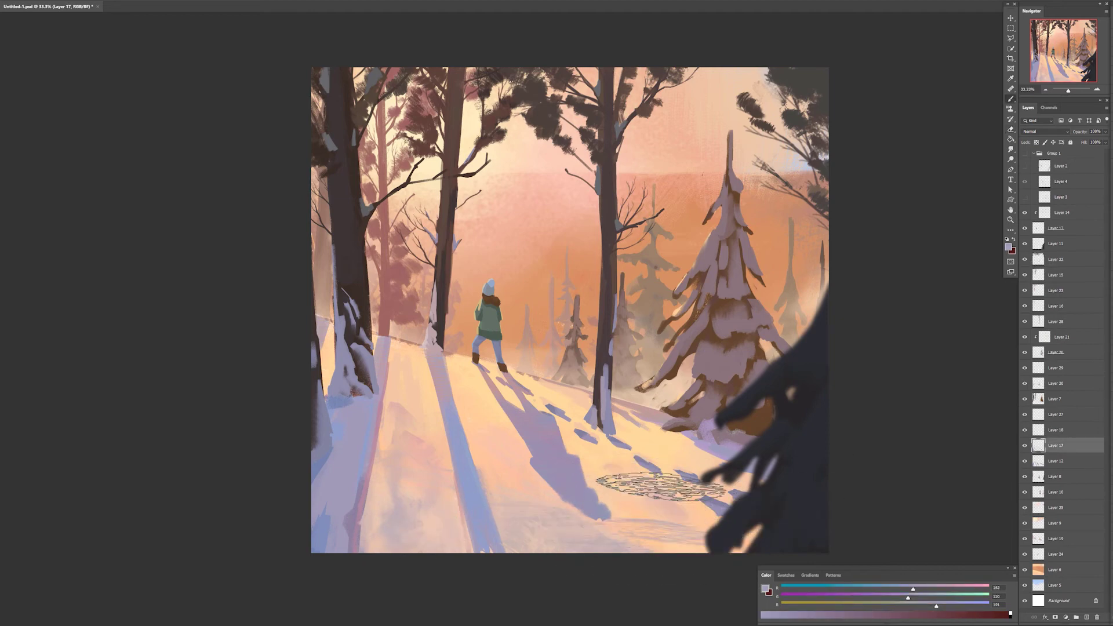
pyautogui.moveTo(455, 505); pyautogui.dragTo(383, 558)
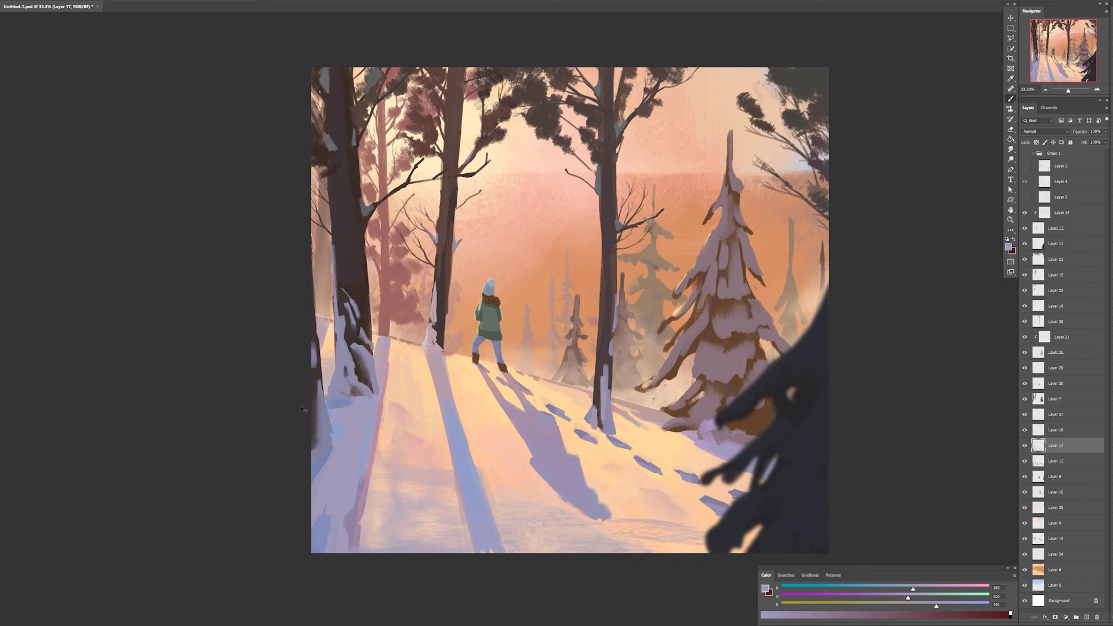
# - Choose a different brush tip and add a new layer directly beneath Layer 22
pyautogui.press('r')
pyautogui.rightClick(675, 371)
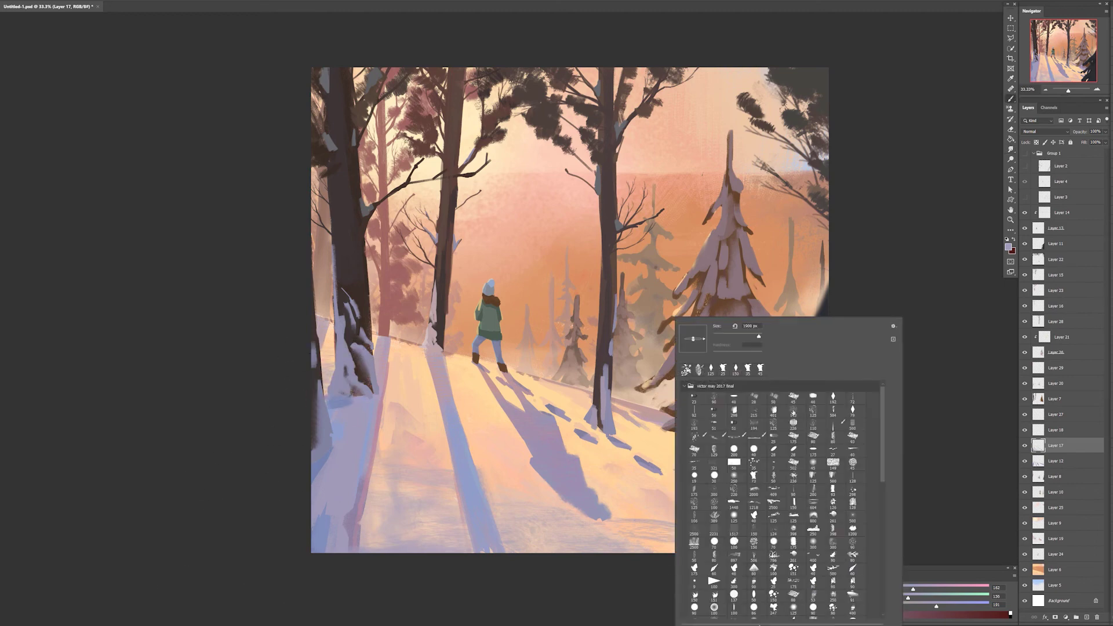
pyautogui.click(836, 399)
pyautogui.click(1064, 244)
pyautogui.click(1064, 274)
pyautogui.click(1086, 617)
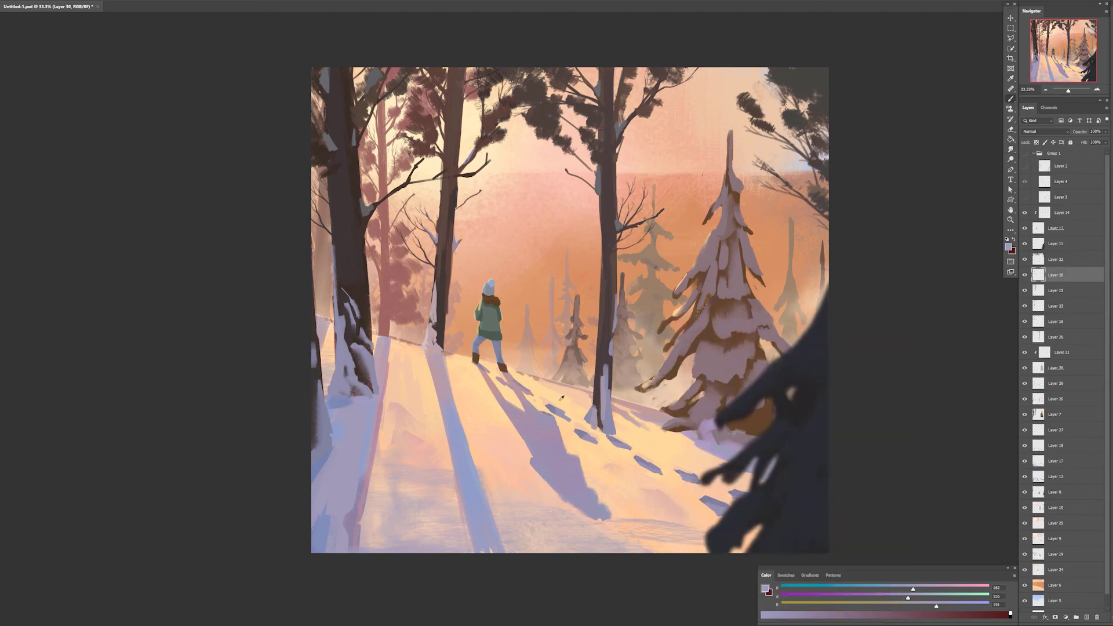
# - Select the Layer 17 snow layer and touch up the lit snow beside the footprints with a sampled pale peach
pyautogui.keyDown('alt'); pyautogui.click(558, 381); pyautogui.keyUp('alt')
pyautogui.keyDown('alt'); pyautogui.click(606, 348); pyautogui.keyUp('alt')
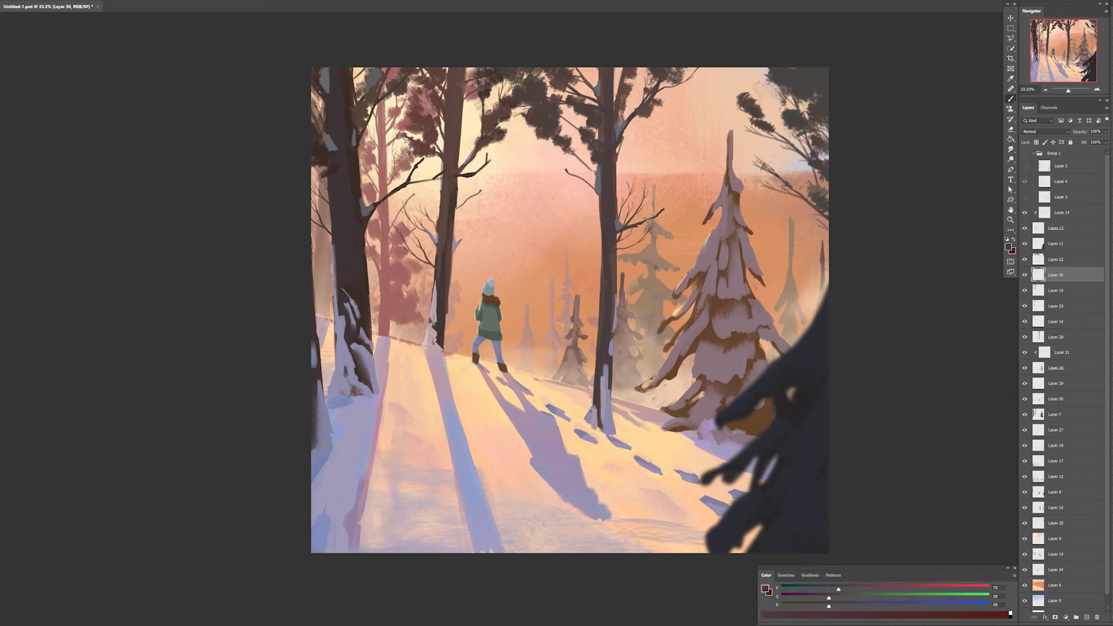
pyautogui.keyDown('ctrl'); pyautogui.click(565, 416); pyautogui.keyUp('ctrl')
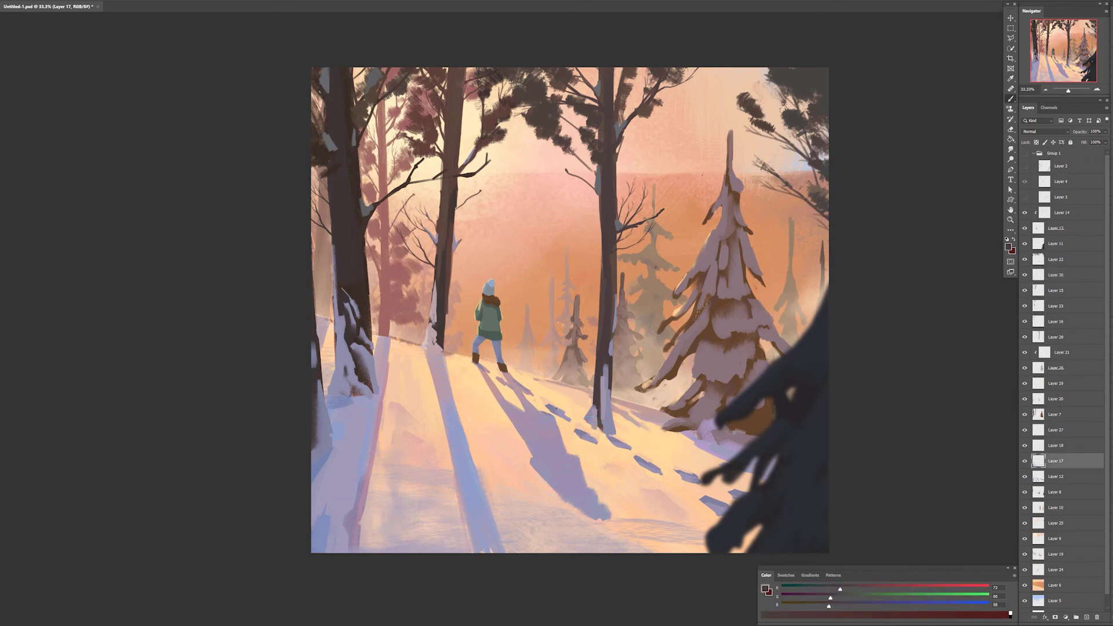
pyautogui.keyDown('alt'); pyautogui.click(565, 415); pyautogui.keyUp('alt')
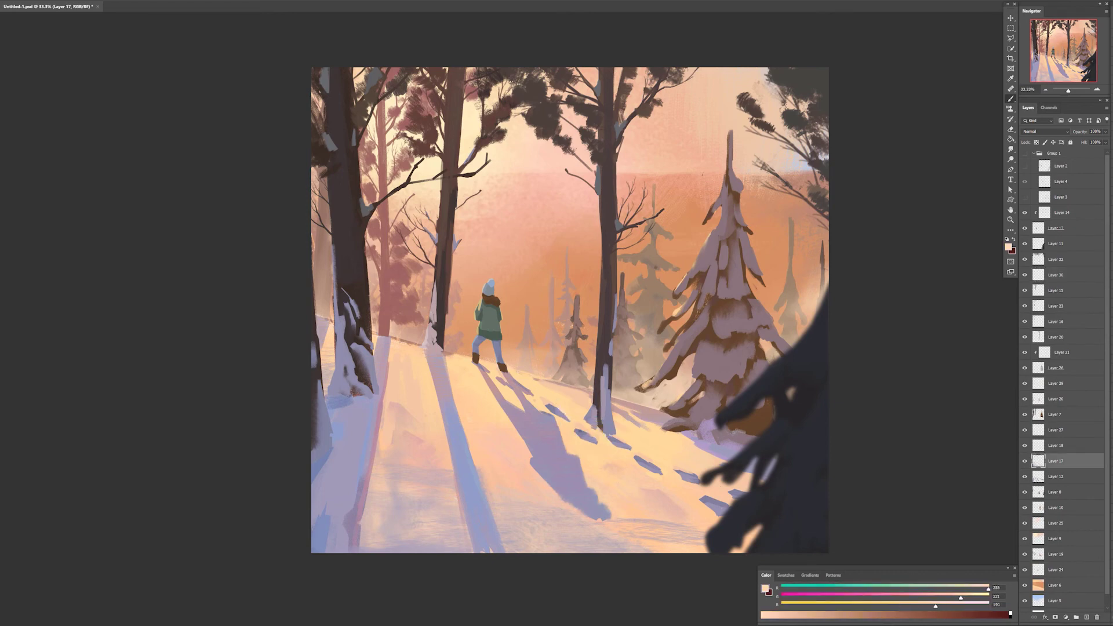
pyautogui.moveTo(625, 445); pyautogui.dragTo(632, 450)
# - Retouch the warm edges of the tree shadow on the snow using sampled peach and tan tones
pyautogui.keyDown('alt'); pyautogui.click(489, 393); pyautogui.keyUp('alt')
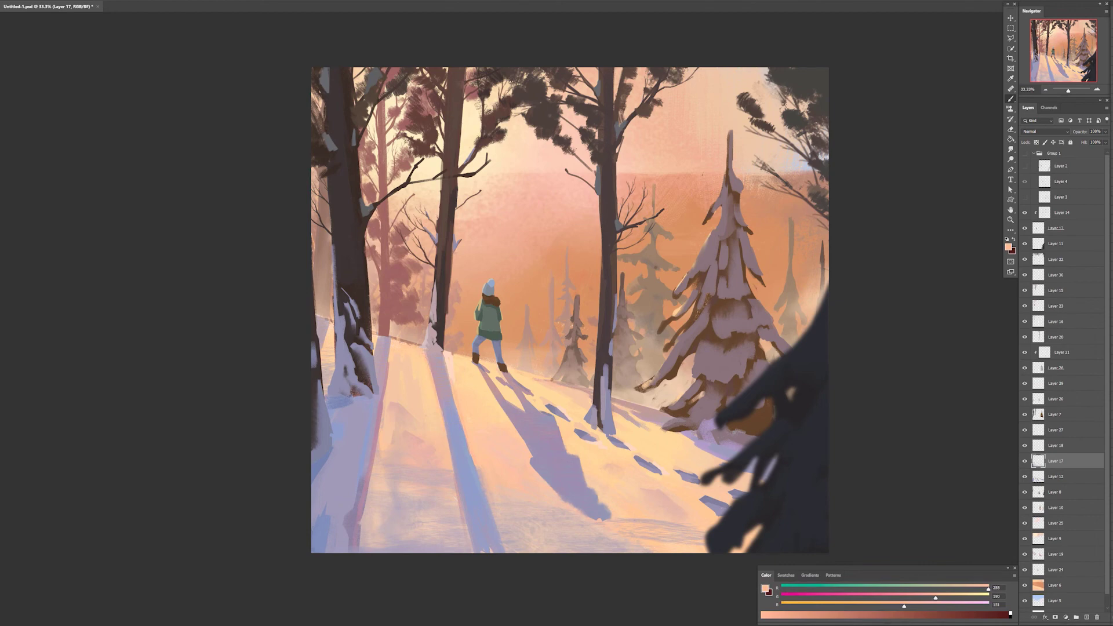
pyautogui.keyDown('alt'); pyautogui.click(538, 512); pyautogui.keyUp('alt')
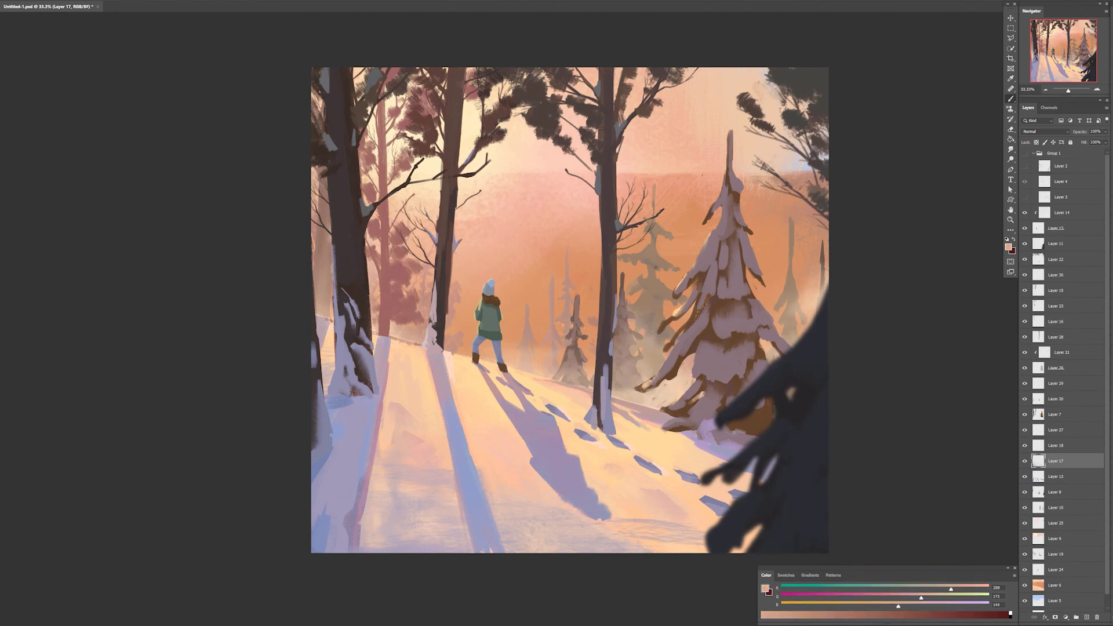
pyautogui.press('e')
pyautogui.press('b')
pyautogui.keyDown('alt'); pyautogui.click(616, 483); pyautogui.keyUp('alt')
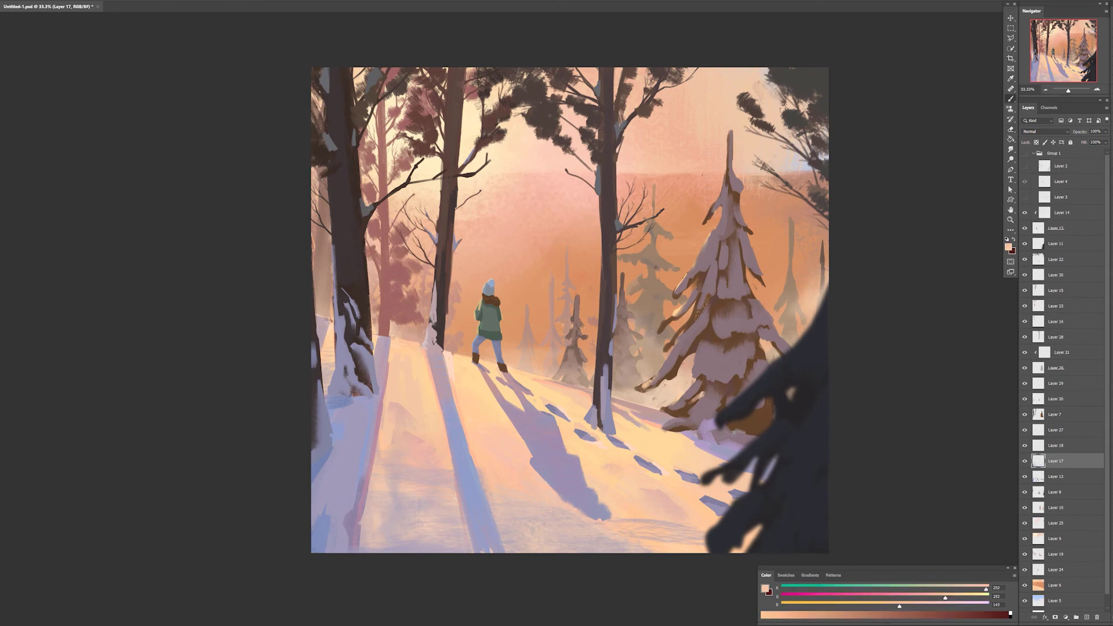
# - Add a new layer directly above the orange background layer and choose a different brush tip for a sampled muted orange
pyautogui.click(1061, 585)
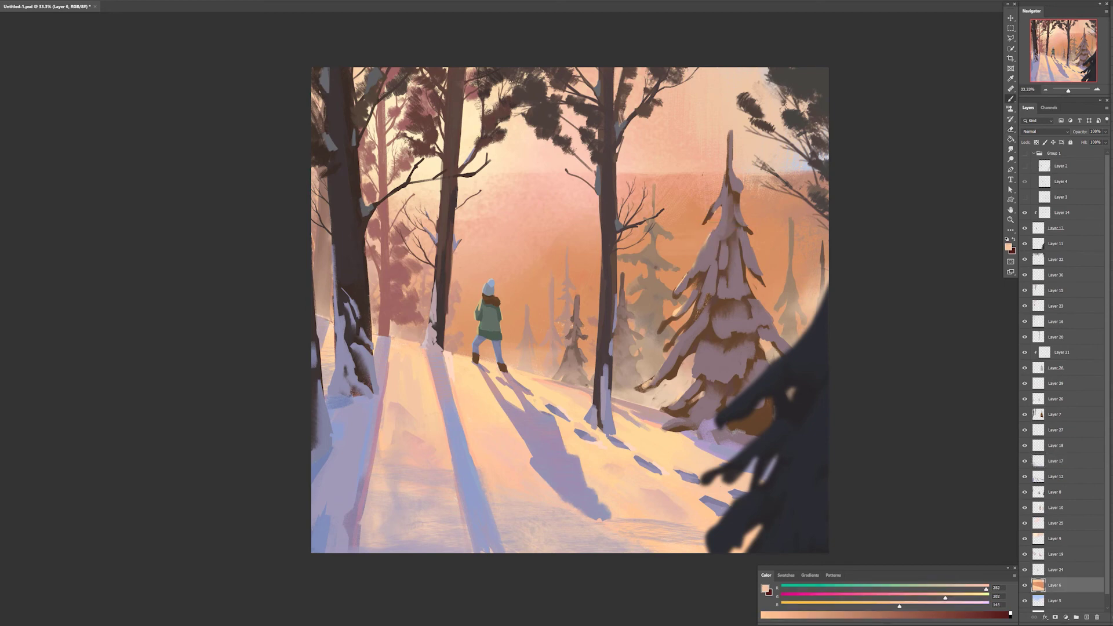
pyautogui.click(1087, 617)
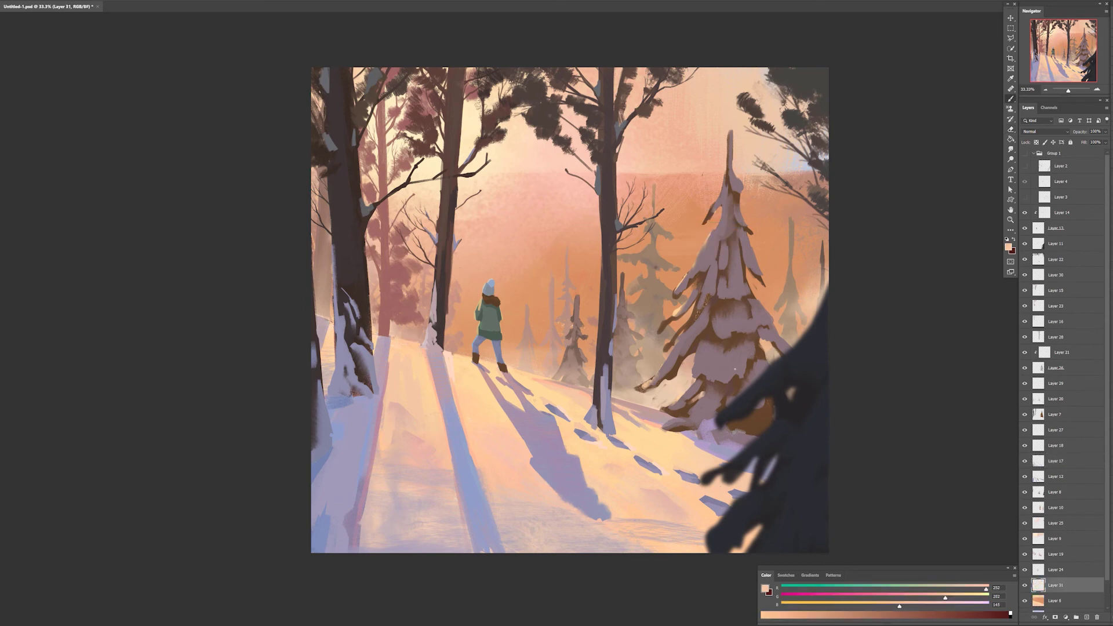
pyautogui.keyDown('alt'); pyautogui.click(820, 316); pyautogui.keyUp('alt')
pyautogui.keyDown('alt'); pyautogui.click(668, 201); pyautogui.keyUp('alt')
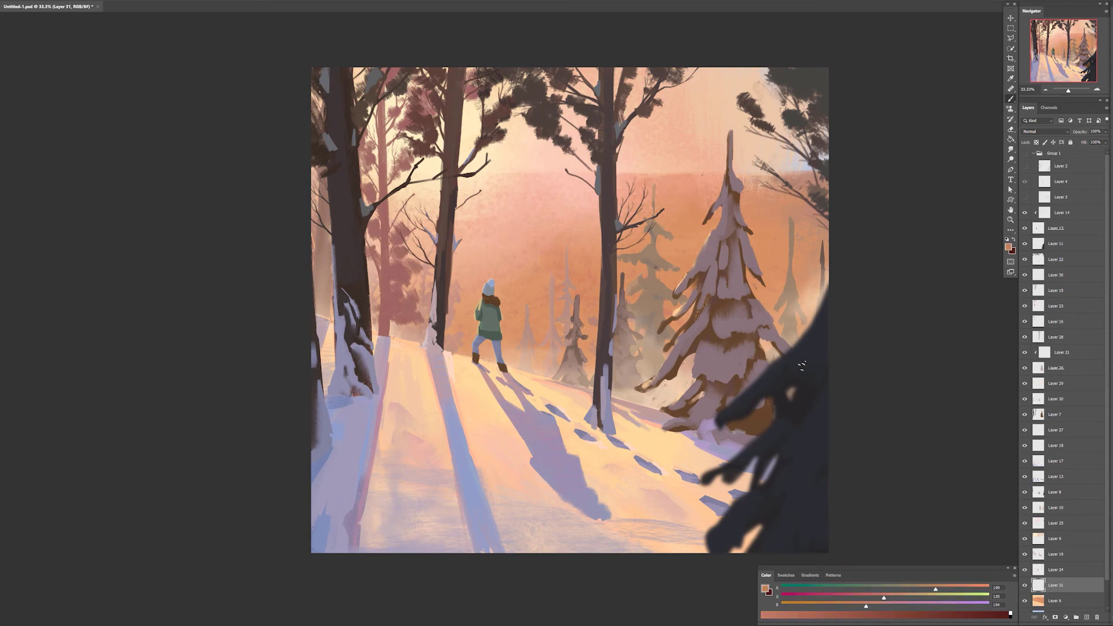
pyautogui.rightClick(790, 371)
pyautogui.click(839, 426)
# - Lower the colour's red value to 173 and paint broad dusty-rose strokes as distant hills behind the walking figure
pyautogui.moveTo(755, 288); pyautogui.dragTo(782, 286)
pyautogui.hotkey('ctrl', 'z')
pyautogui.moveTo(936, 589); pyautogui.dragTo(922, 589)
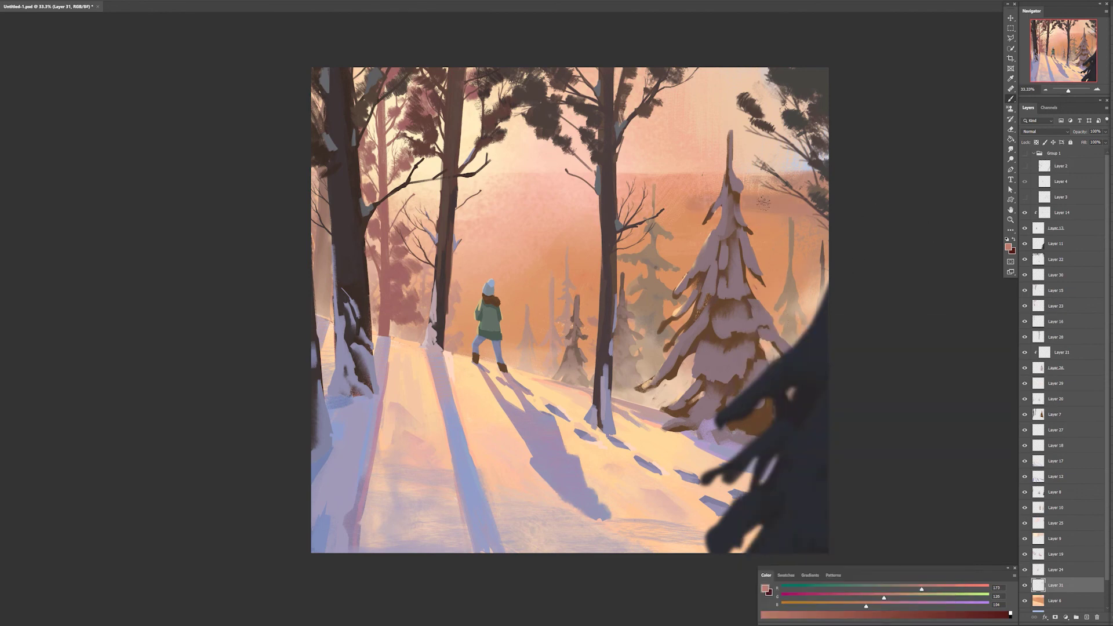
pyautogui.moveTo(553, 308)
pyautogui.mouseDown()
pyautogui.moveTo(471, 299)
pyautogui.moveTo(463, 363)
pyautogui.mouseUp()
pyautogui.moveTo(589, 310); pyautogui.dragTo(541, 360)
# - Erase the excess hill paint along the snow ridge around the figure's feet
pyautogui.press('e')
pyautogui.moveTo(464, 369); pyautogui.dragTo(525, 384)
pyautogui.moveTo(517, 425); pyautogui.dragTo(518, 432)
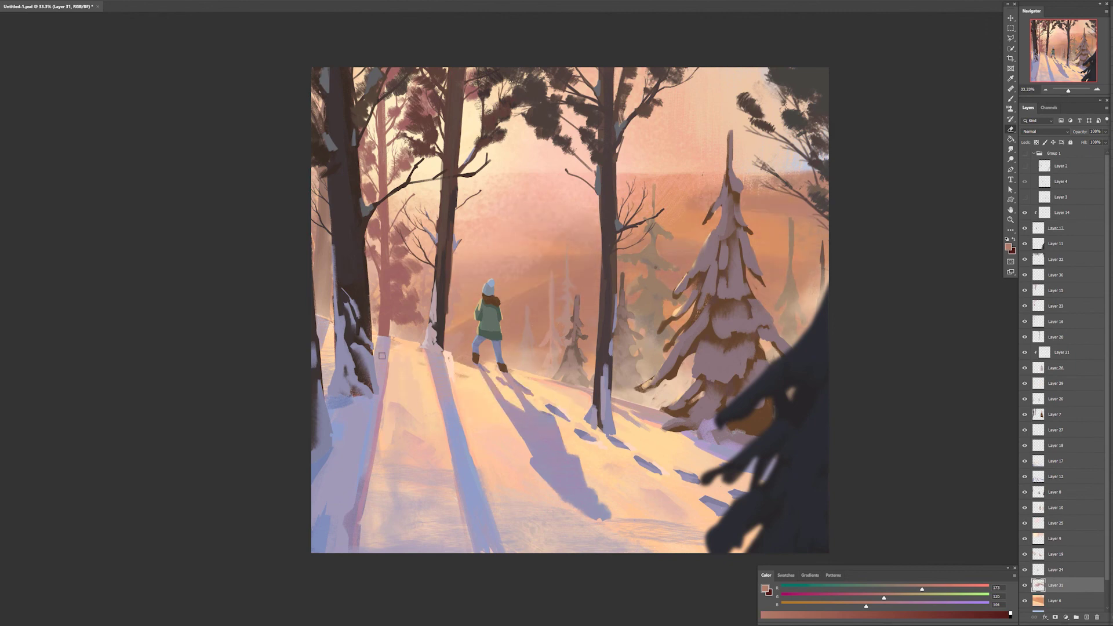
pyautogui.moveTo(475, 366); pyautogui.dragTo(425, 350)
pyautogui.hotkey('alt', ']')
pyautogui.press('o')
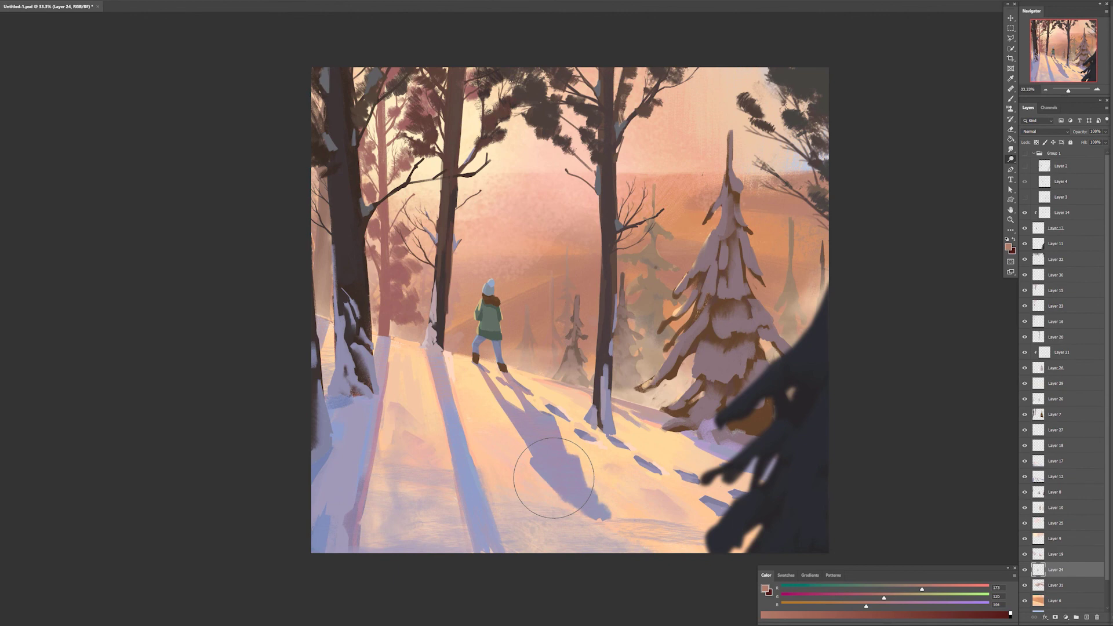
pyautogui.hotkey('alt', '[')
pyautogui.press('b')
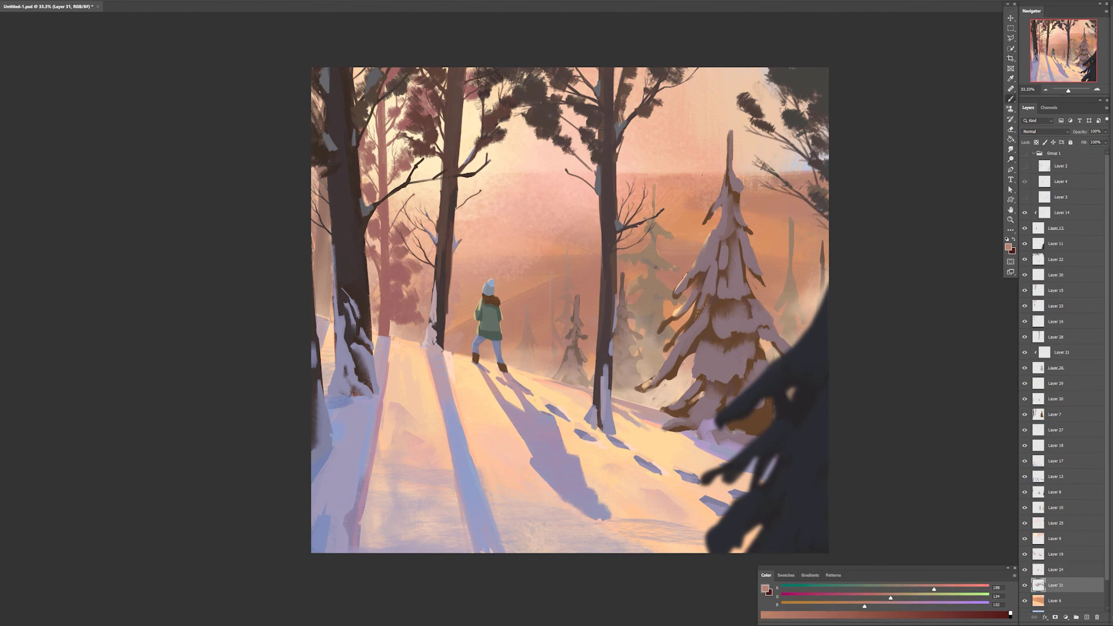
# - Choose another brush tip and sample a muted brown from the background for the distant hills
pyautogui.rightClick(713, 383)
pyautogui.moveTo(934, 432); pyautogui.dragTo(934, 528)
pyautogui.click(868, 575)
pyautogui.keyDown('alt'); pyautogui.click(567, 296); pyautogui.keyUp('alt')
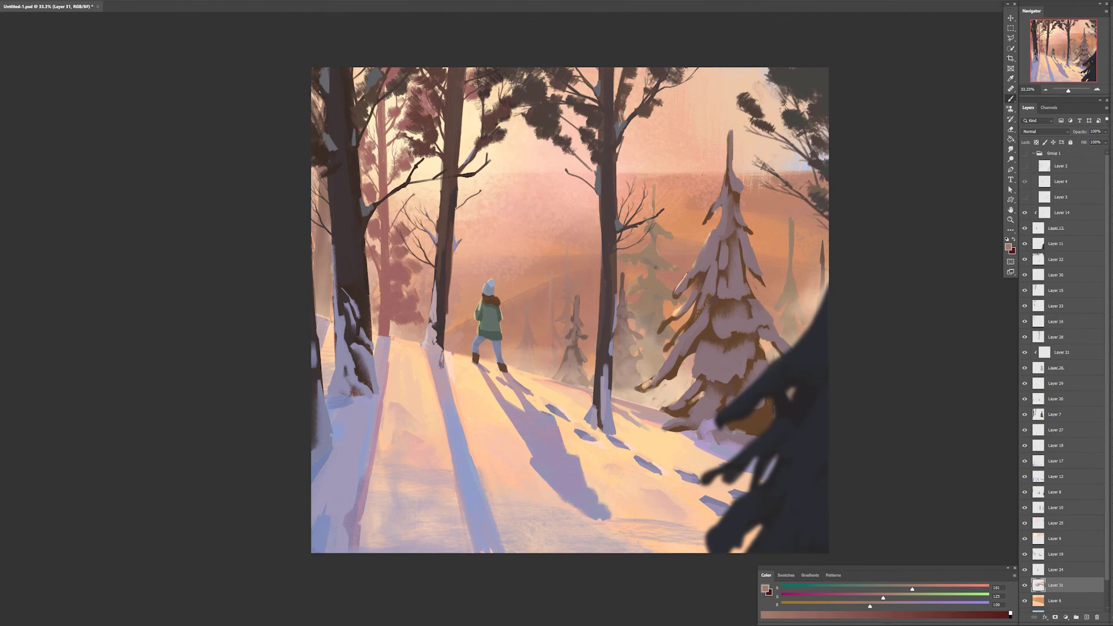